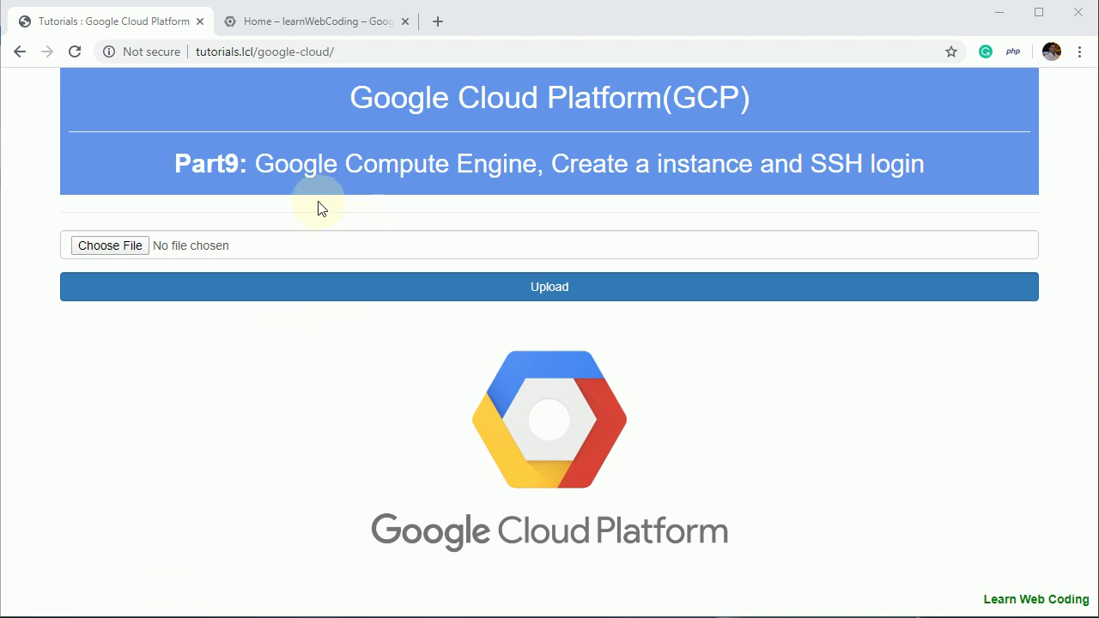
pyautogui.moveTo(340, 165); pyautogui.dragTo(525, 184)
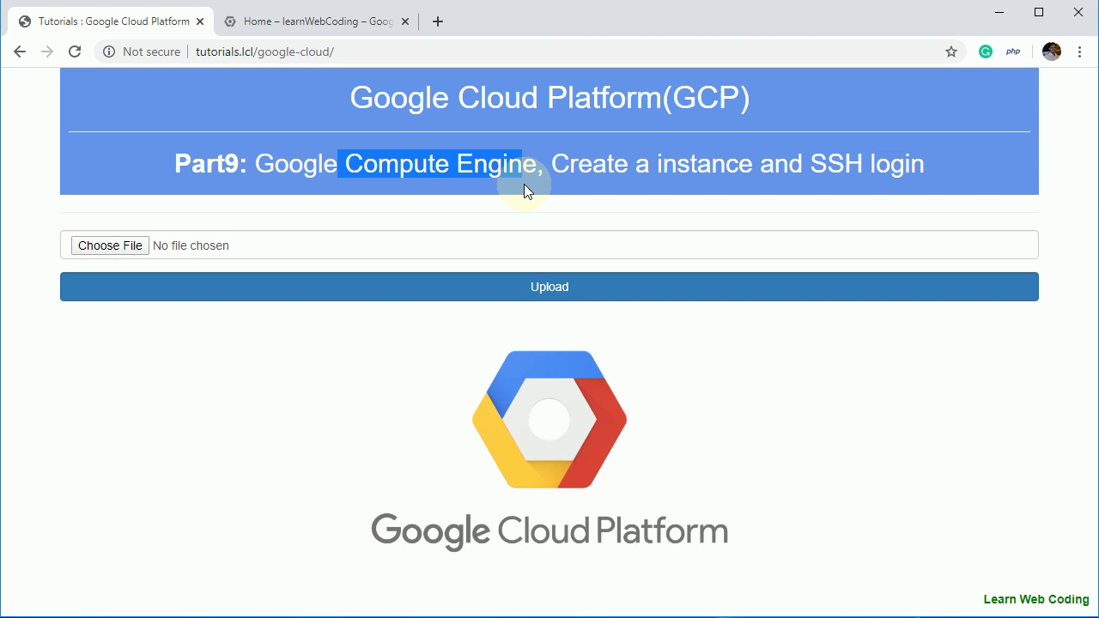
pyautogui.click(671, 142)
pyautogui.click(306, 20)
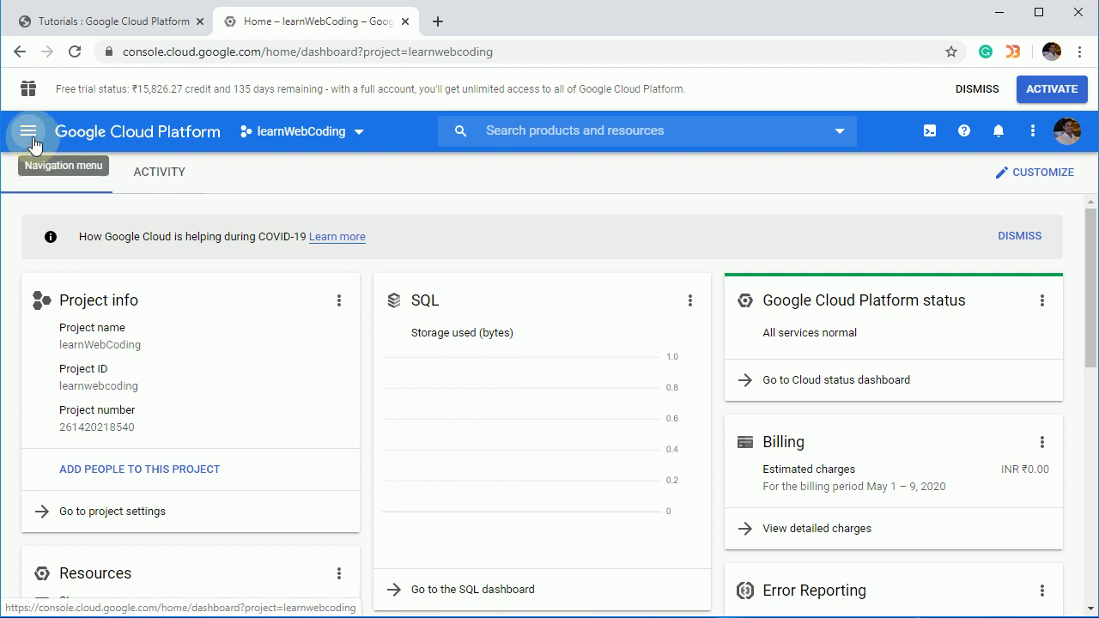
# Open cloud.google.com in a new browser tab and go to the Compute Engine product page
pyautogui.click(438, 21)
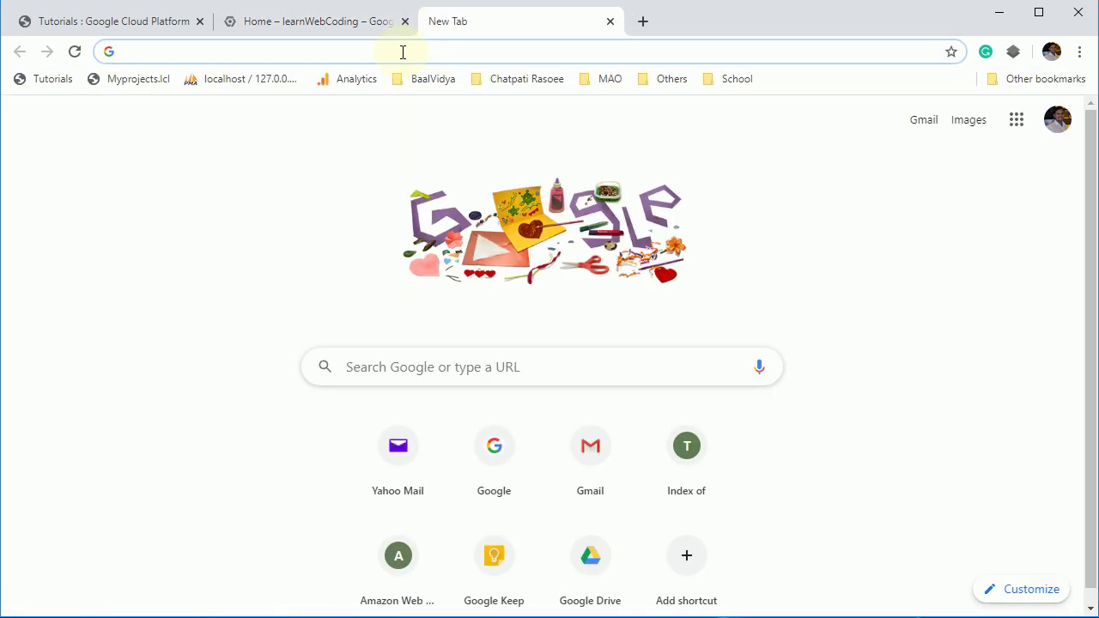
pyautogui.write('clo')
pyautogui.press('Return')
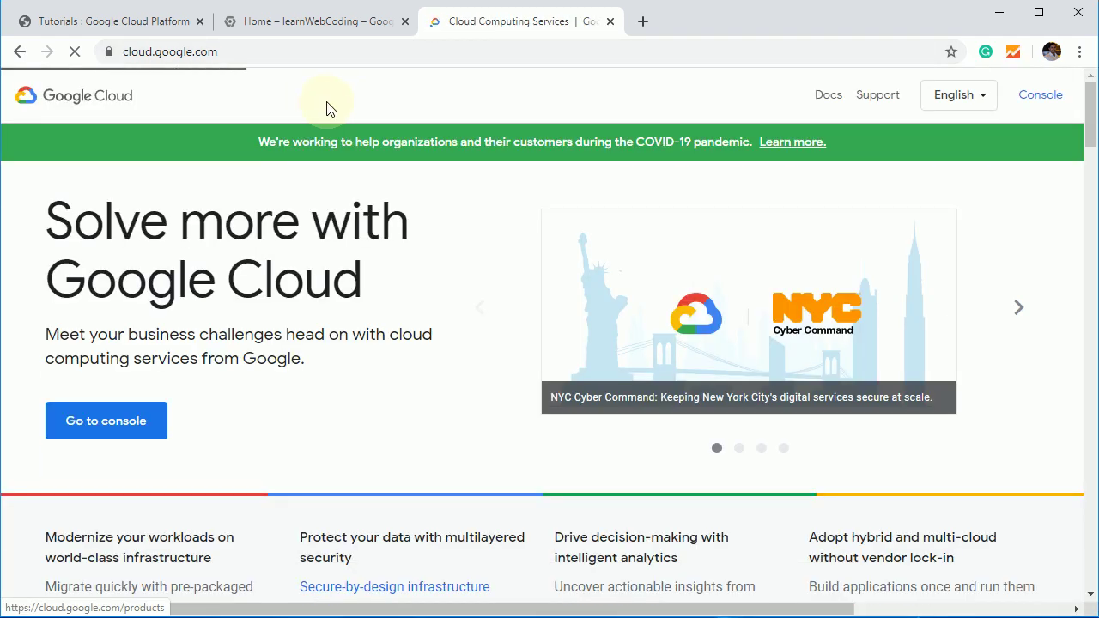
pyautogui.click(337, 110)
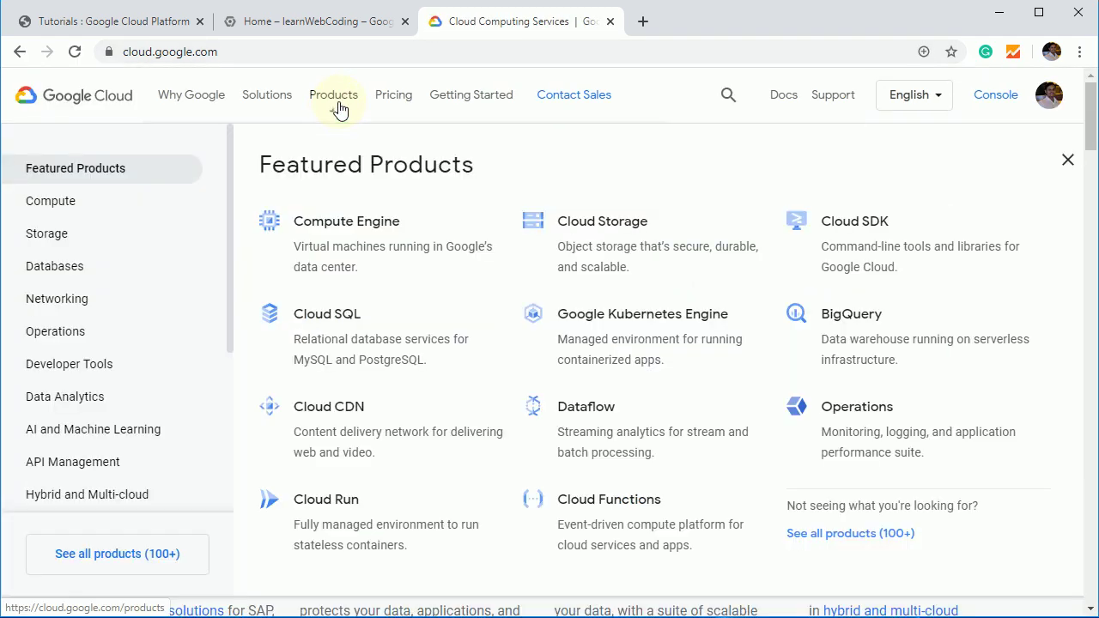
pyautogui.click(309, 227)
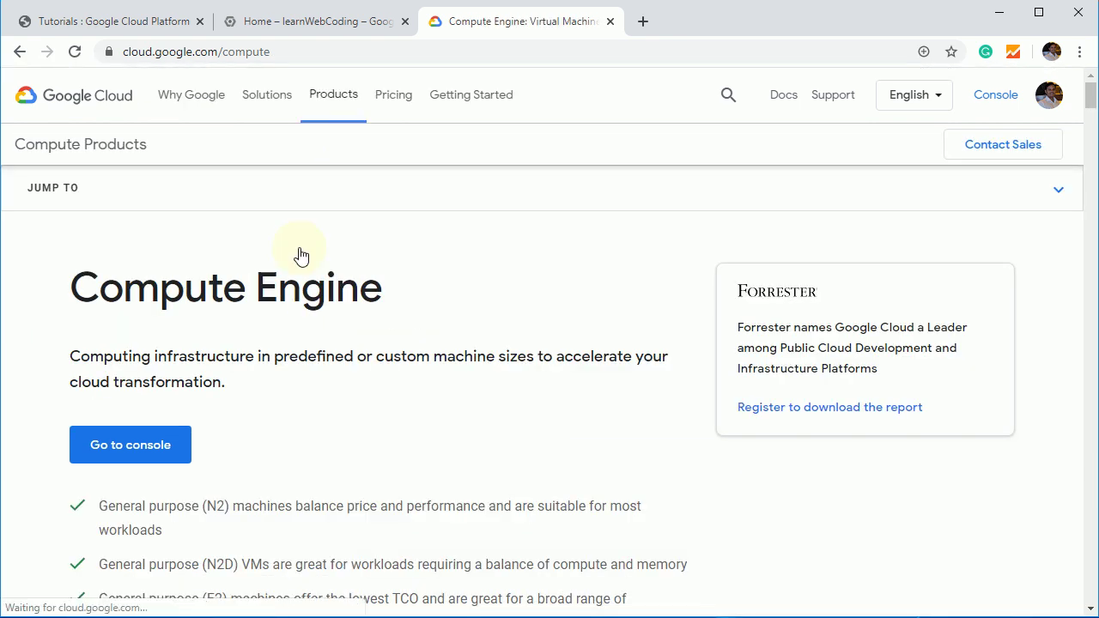
# Review the Compute Engine product page, including its machine types, key features, customer story and news
pyautogui.moveTo(74, 282); pyautogui.dragTo(443, 287)
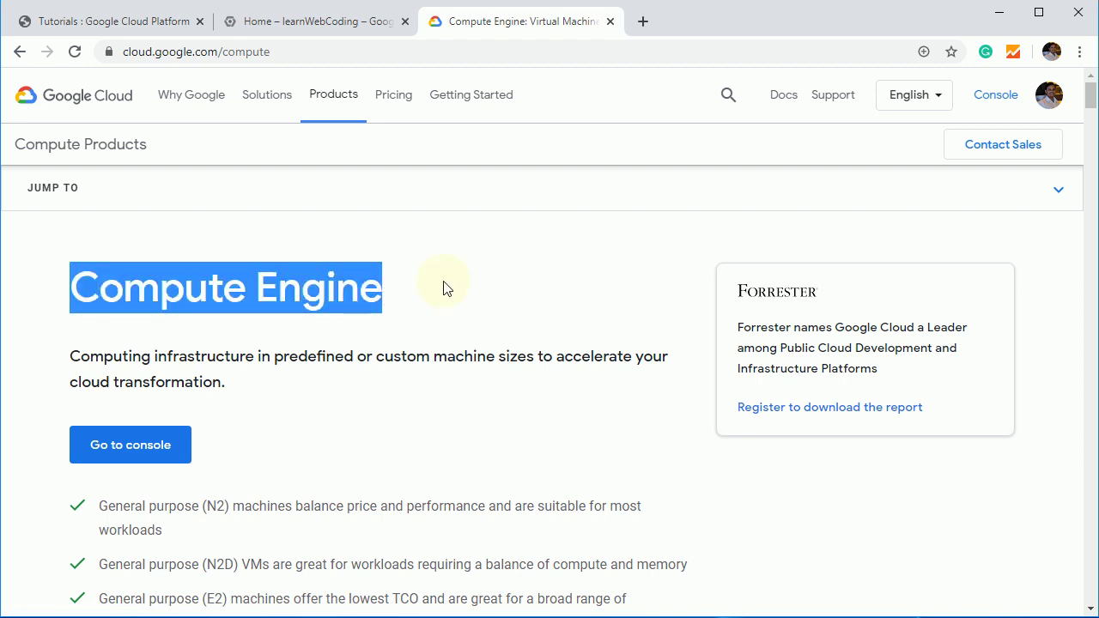
pyautogui.click(452, 325)
pyautogui.scroll(-3, 275, 352)
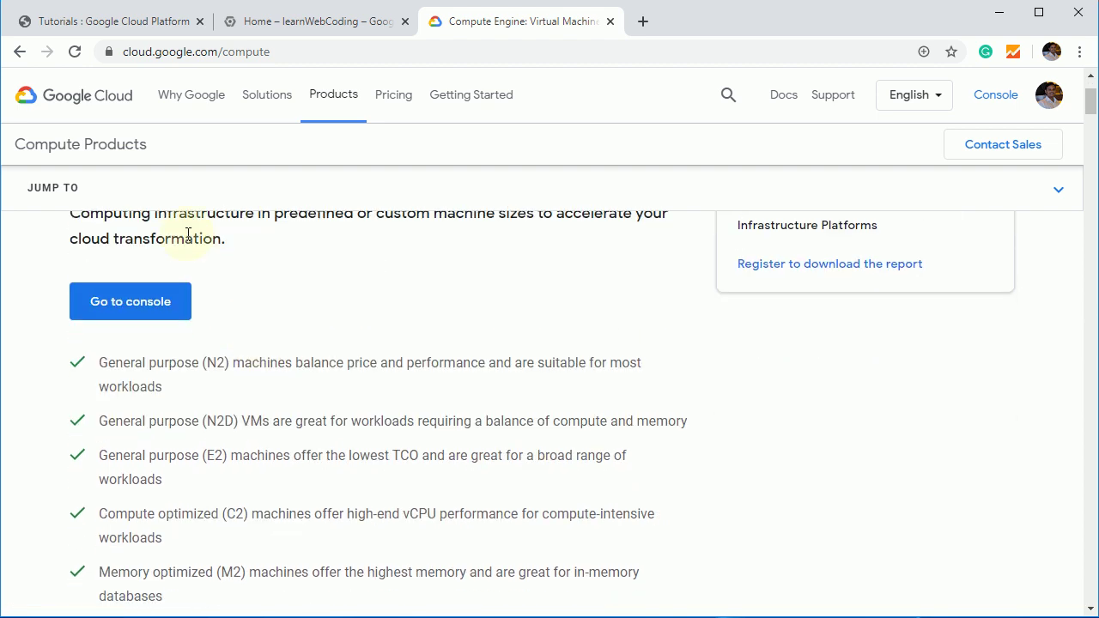
pyautogui.scroll(-6, 263, 387)
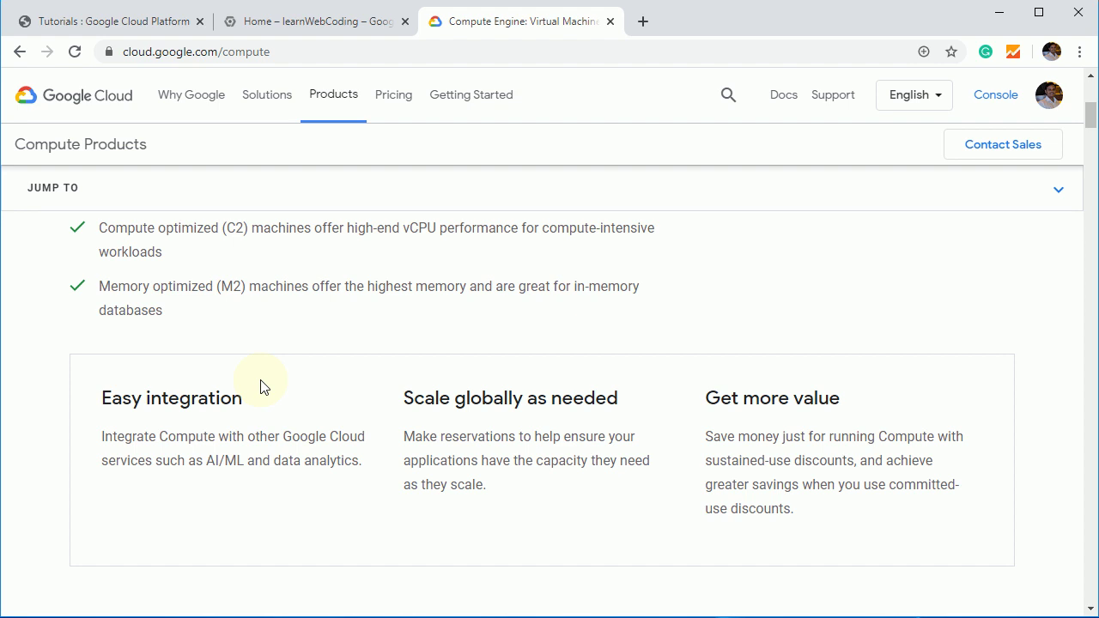
pyautogui.scroll(-15, 299, 362)
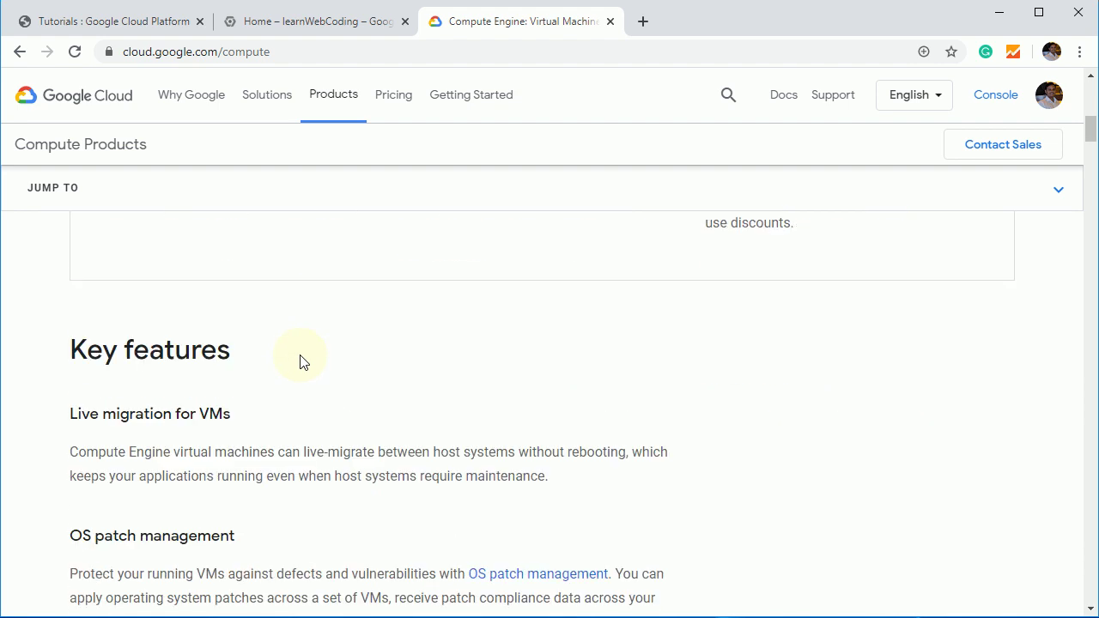
pyautogui.scroll(-8, 208, 351)
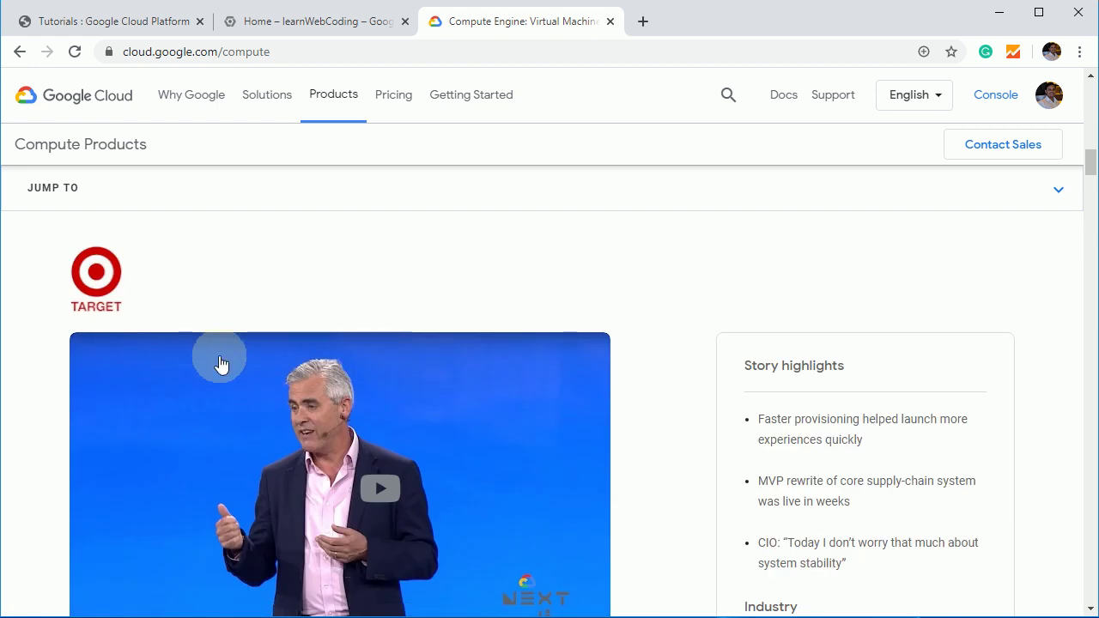
pyautogui.scroll(-1, 361, 449)
pyautogui.scroll(-7, 362, 449)
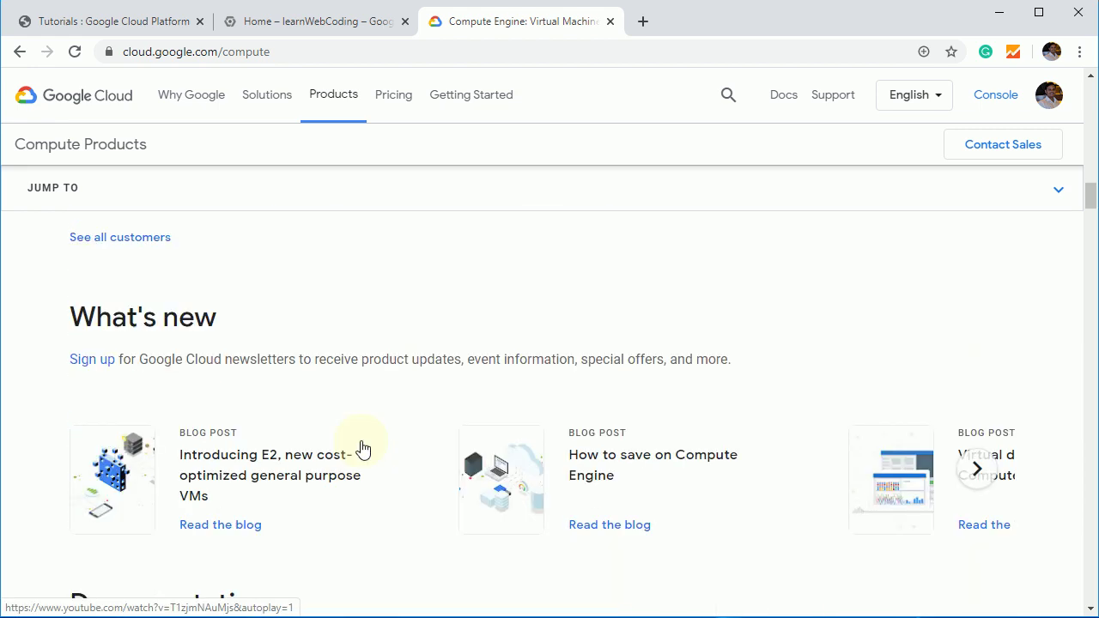
pyautogui.scroll(-3, 362, 449)
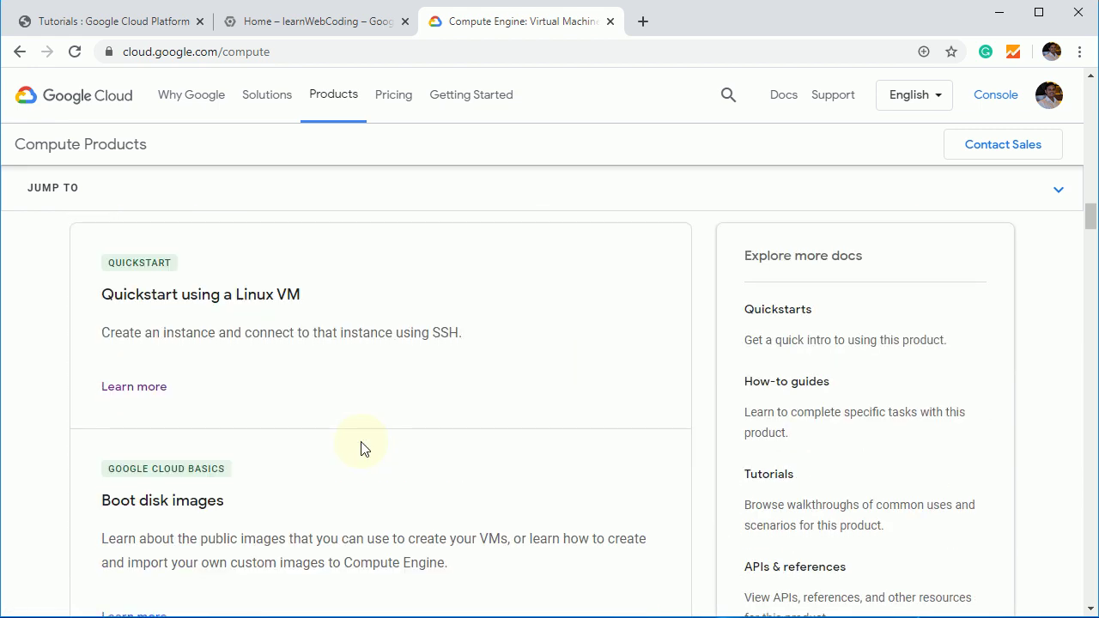
# Find the Quickstart using a Linux VM in the Compute Engine page's documentation section and open its guide
pyautogui.scroll(3, 115, 336)
pyautogui.moveTo(69, 318); pyautogui.dragTo(312, 323)
pyautogui.click(314, 323)
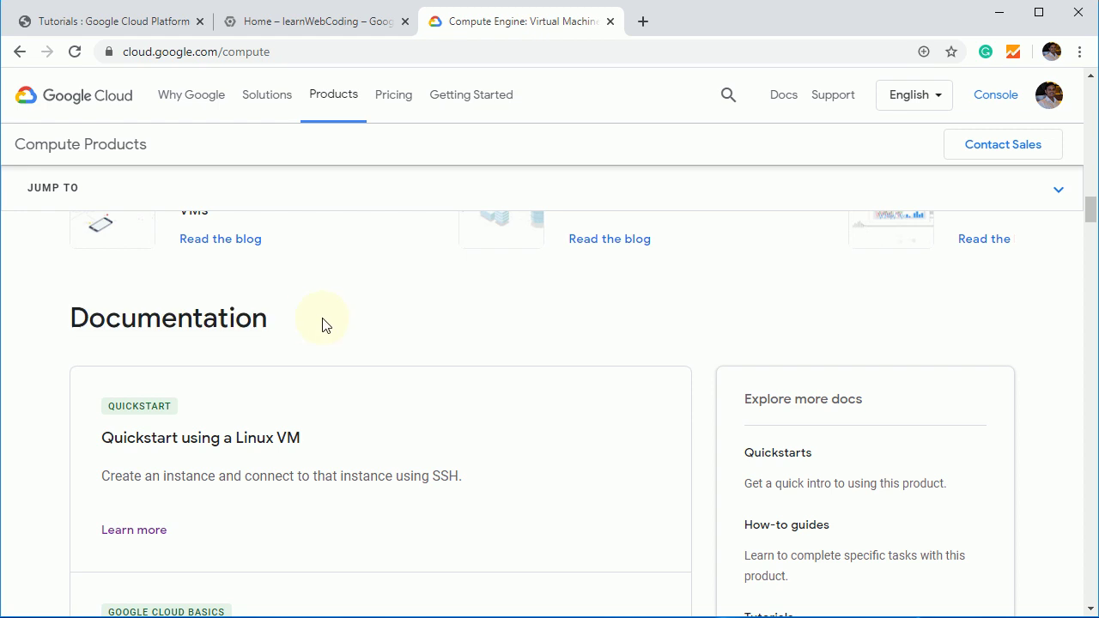
pyautogui.scroll(-3, 814, 523)
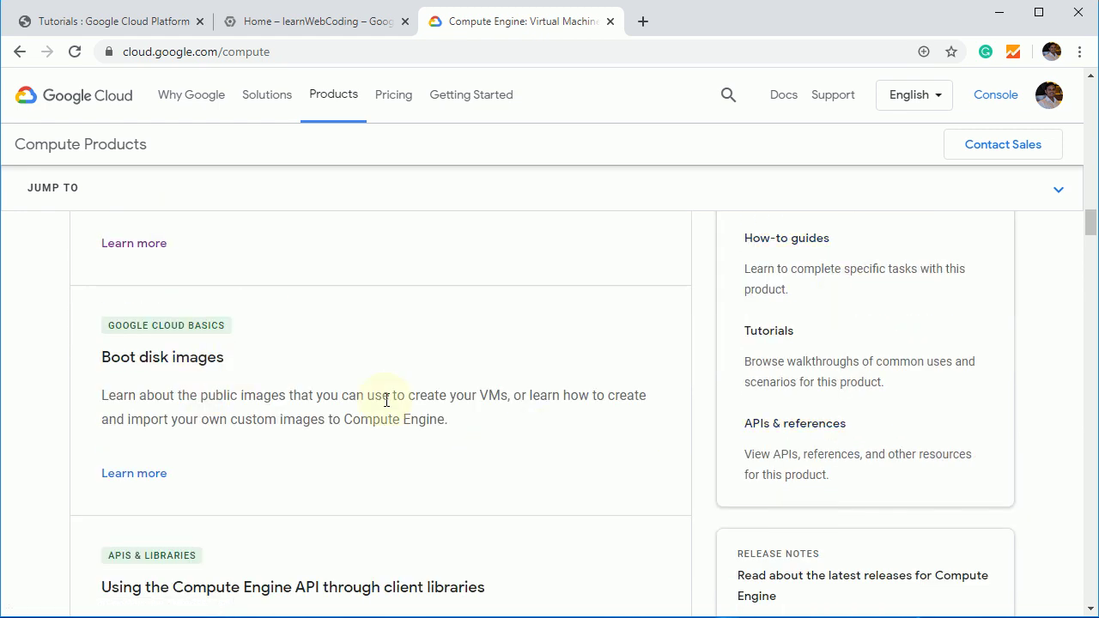
pyautogui.scroll(2, 383, 395)
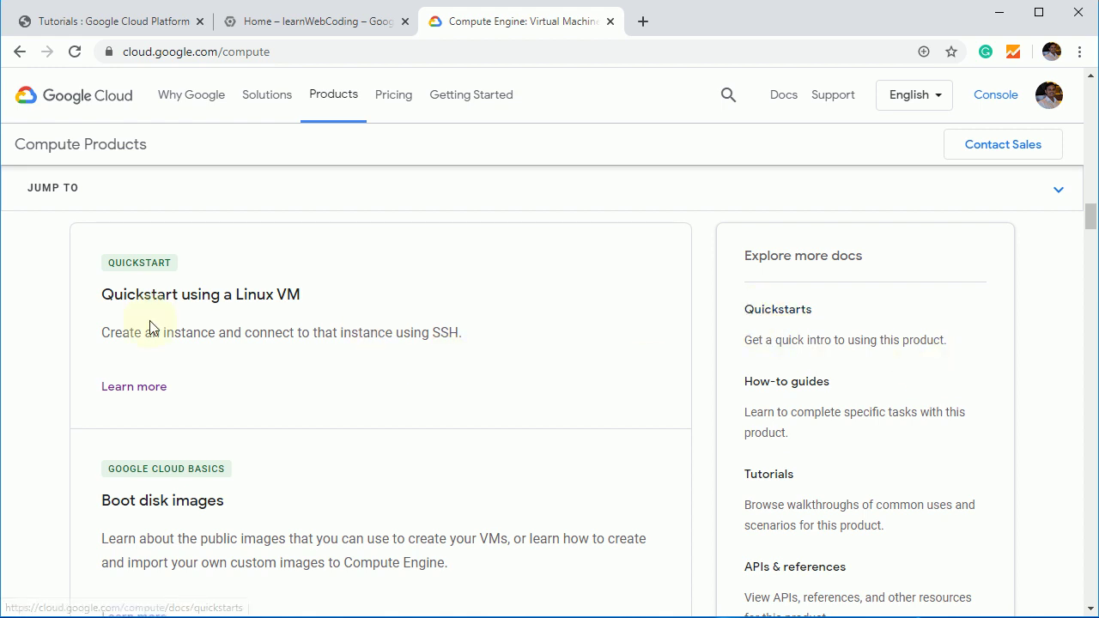
pyautogui.moveTo(99, 298); pyautogui.dragTo(356, 290)
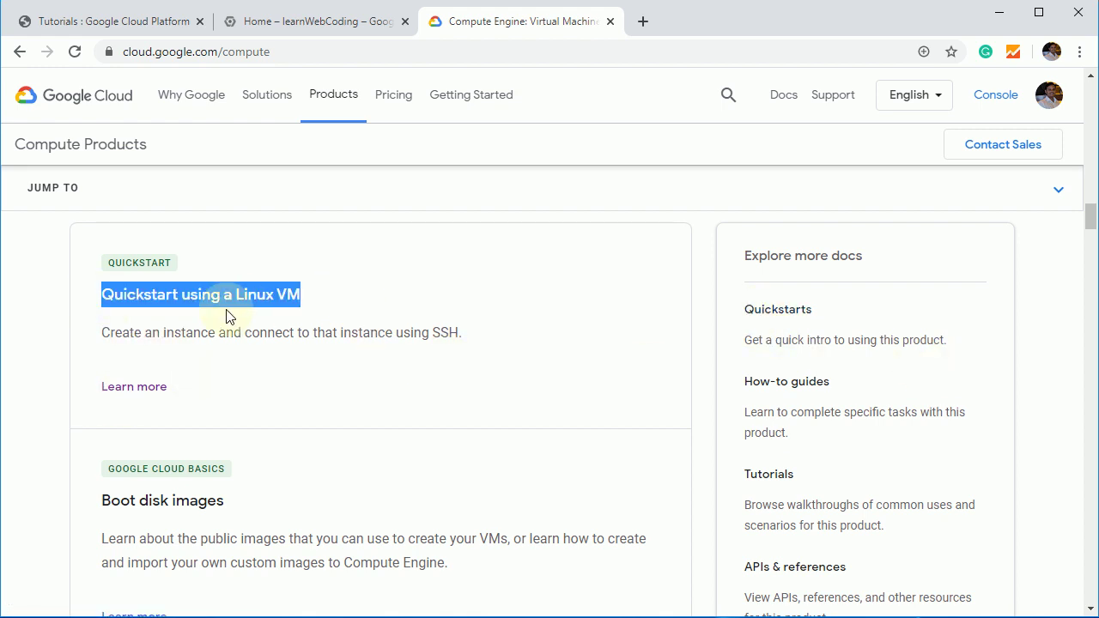
pyautogui.click(184, 328)
pyautogui.click(131, 388)
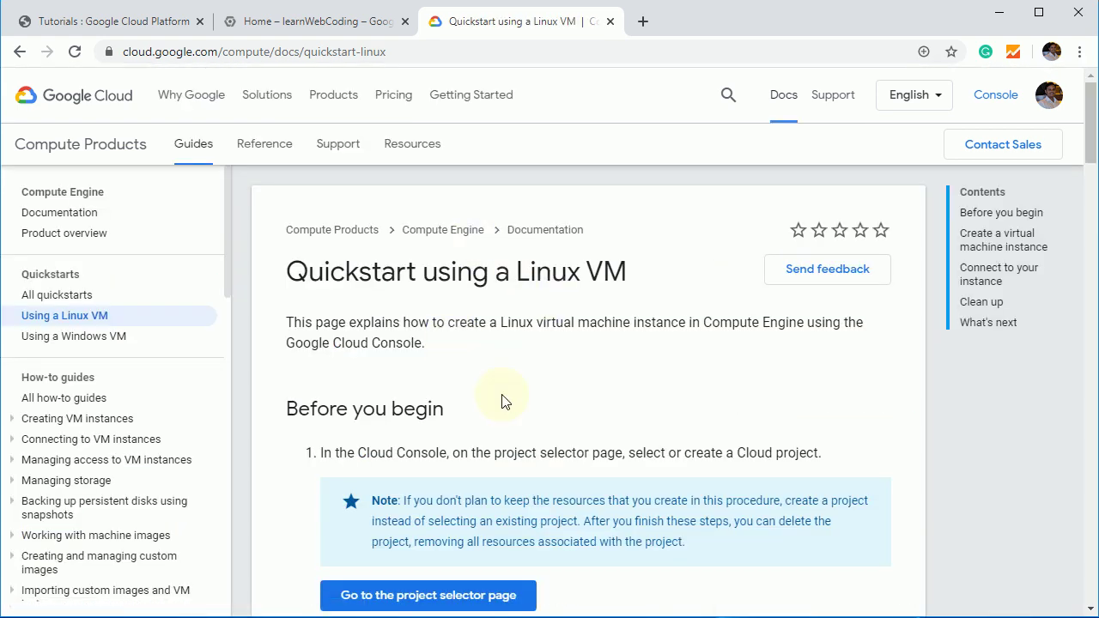
# Read the quickstart's prerequisites on selecting a project, confirming billing and enabling the Compute Engine API
pyautogui.scroll(-2, 501, 394)
pyautogui.scroll(-2, 501, 394)
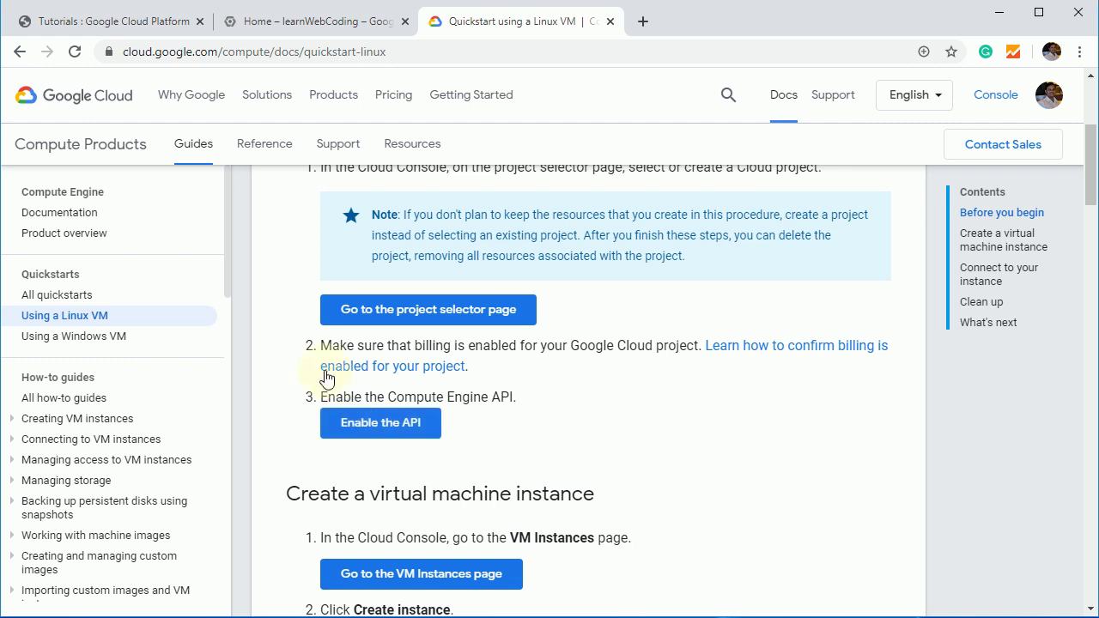
pyautogui.moveTo(320, 345); pyautogui.dragTo(771, 348)
pyautogui.click(600, 379)
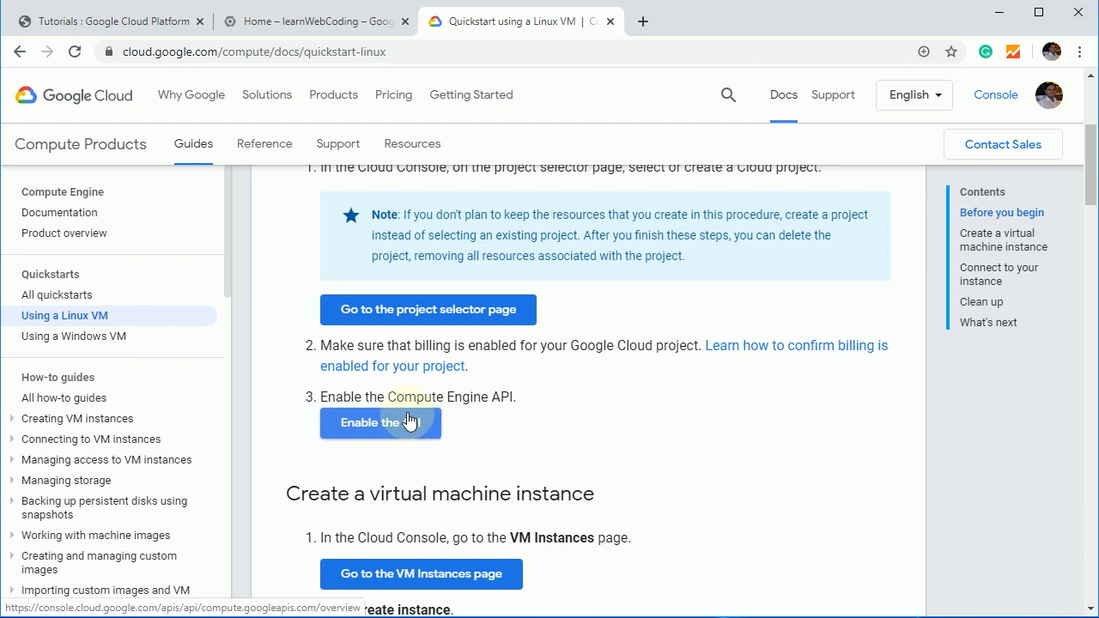
pyautogui.scroll(-2, 583, 438)
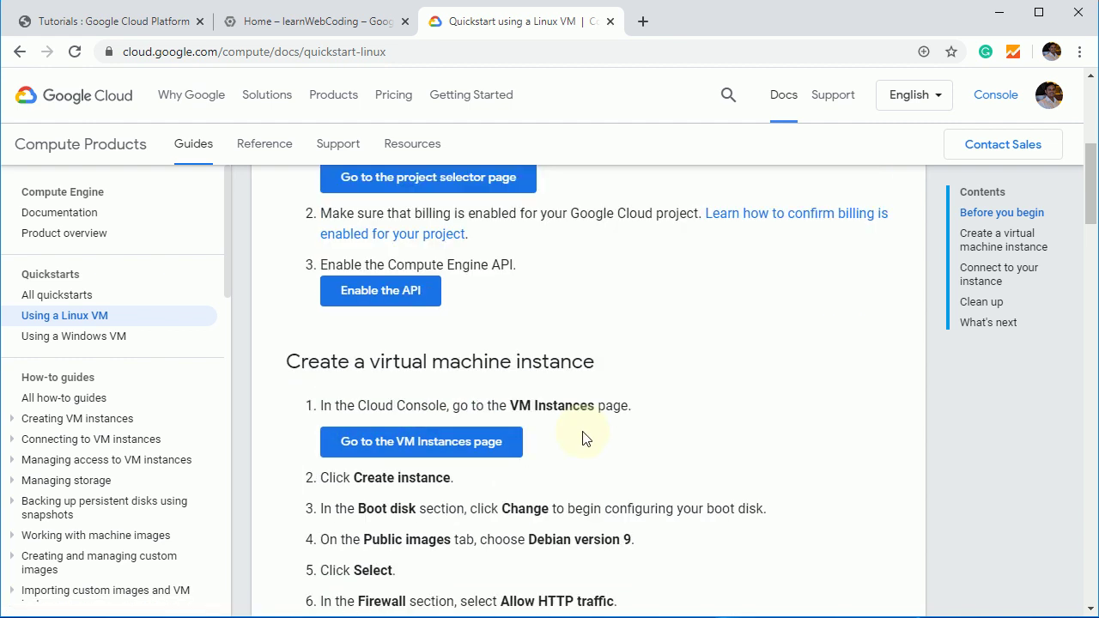
# Examine the guide's instructions for creating a virtual machine instance, including its region, machine type, boot disk, access scope and firewall settings
pyautogui.moveTo(286, 348); pyautogui.dragTo(594, 351)
pyautogui.click(599, 424)
pyautogui.scroll(-2, 599, 425)
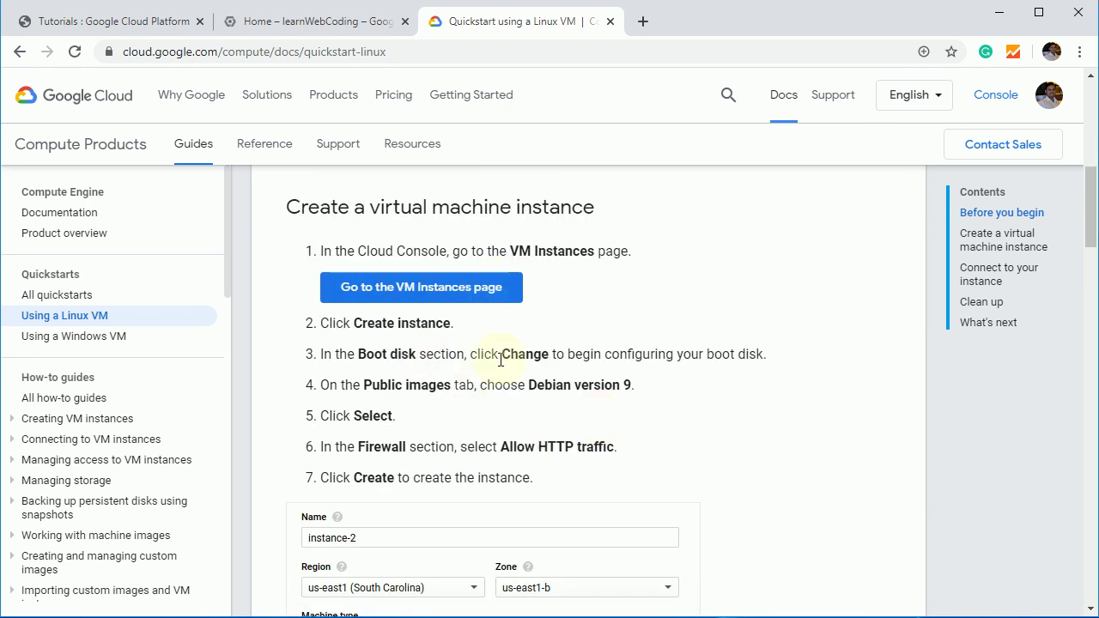
pyautogui.scroll(-2, 478, 351)
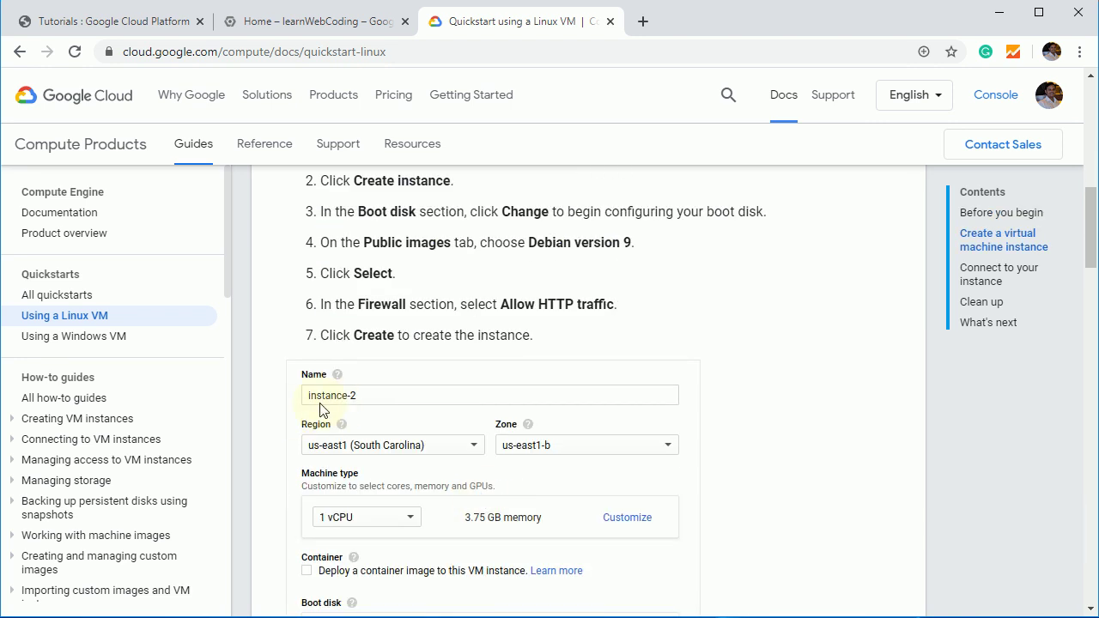
pyautogui.scroll(-2, 321, 407)
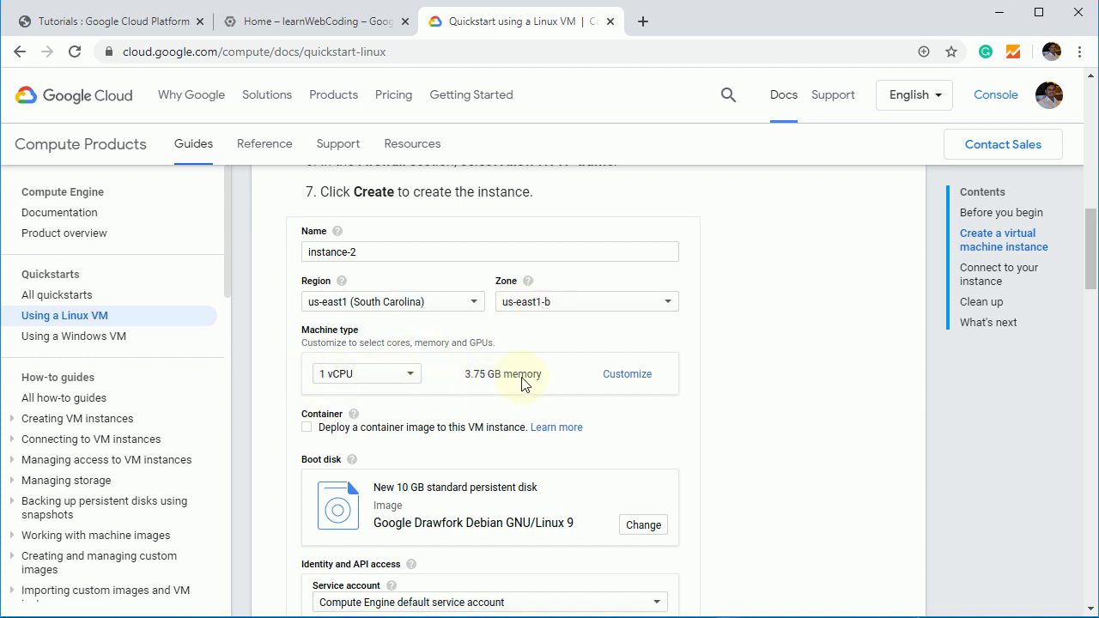
pyautogui.scroll(-2, 522, 385)
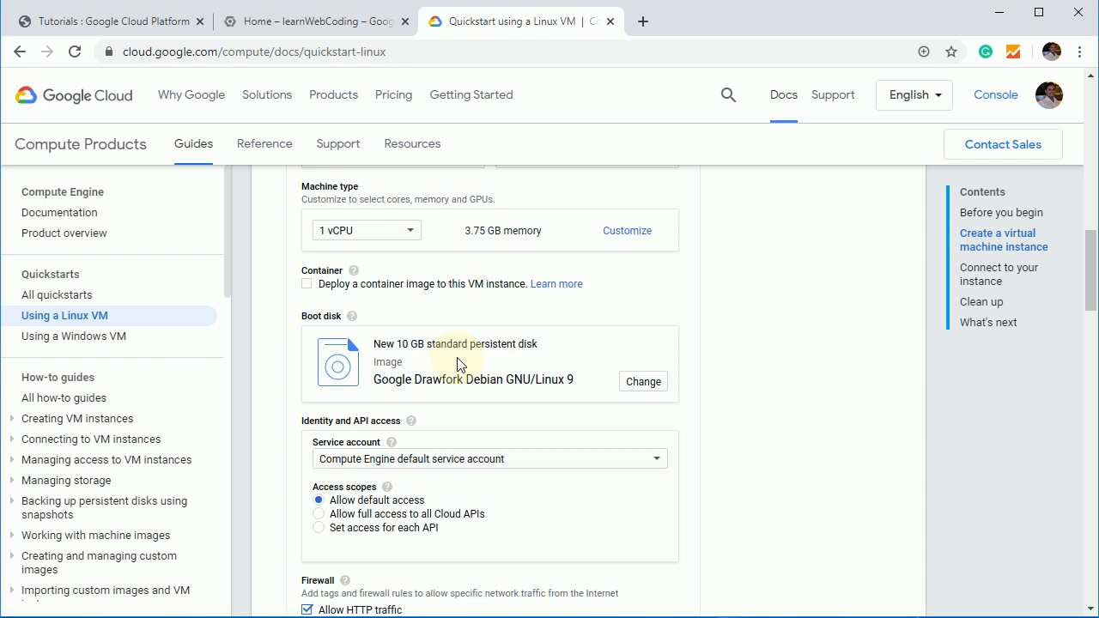
pyautogui.scroll(-2, 467, 397)
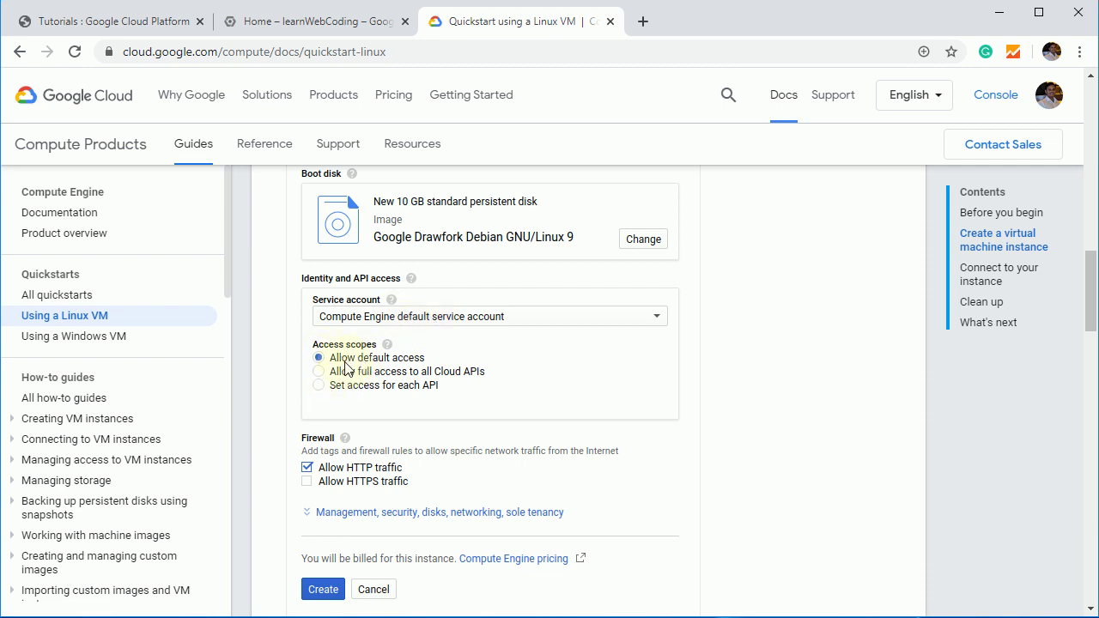
pyautogui.scroll(-2, 345, 366)
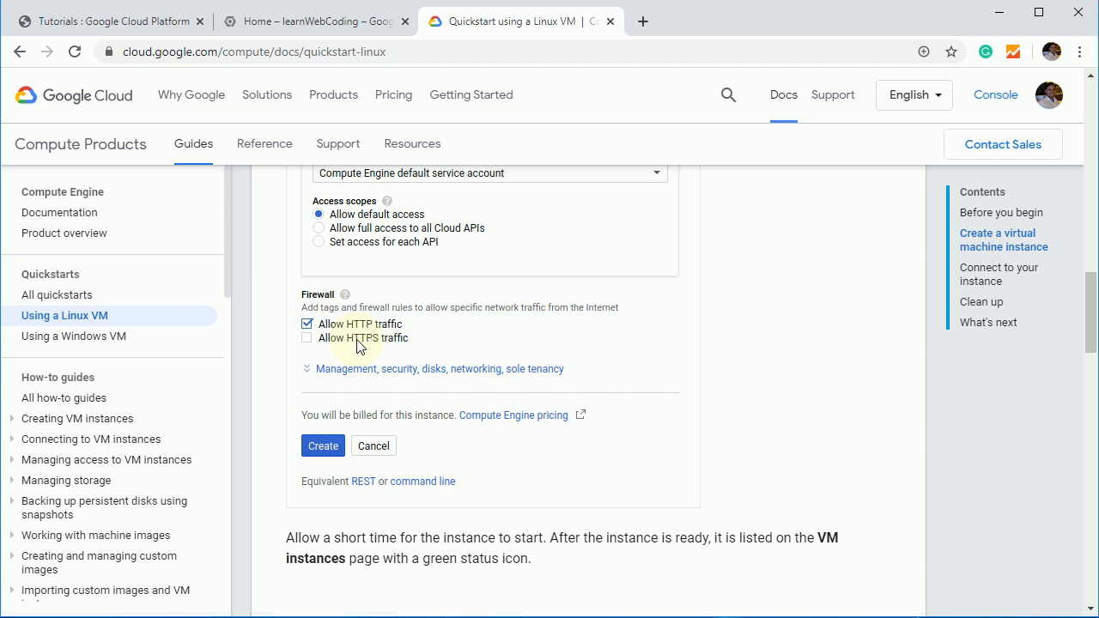
# Read the guide's sections on connecting to the instance through SSH and cleaning up resources
pyautogui.scroll(-3, 356, 343)
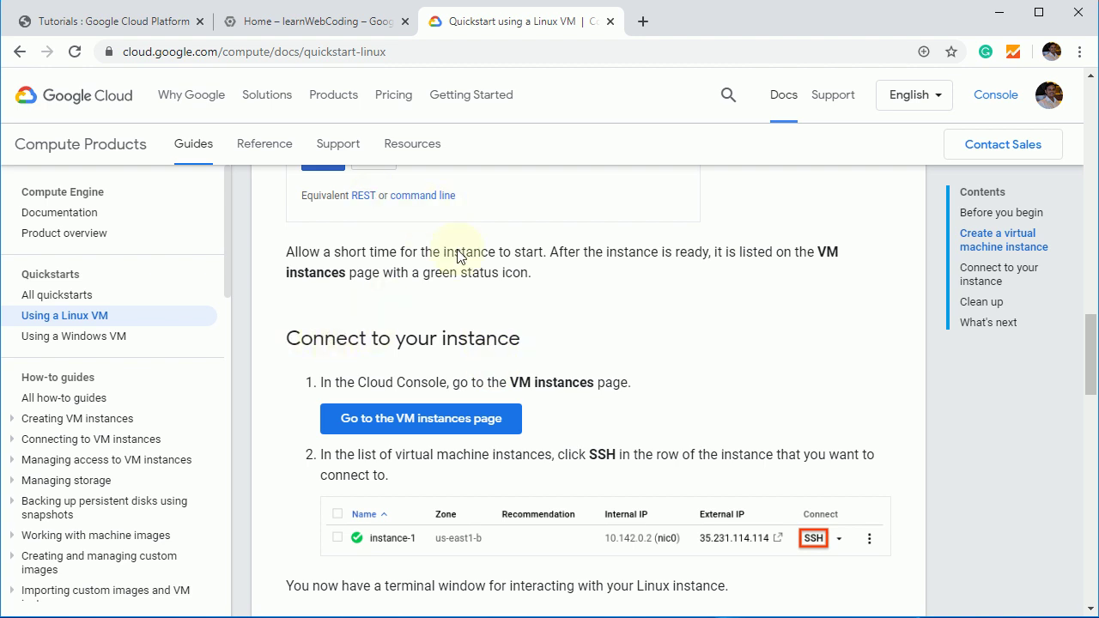
pyautogui.scroll(-2, 351, 339)
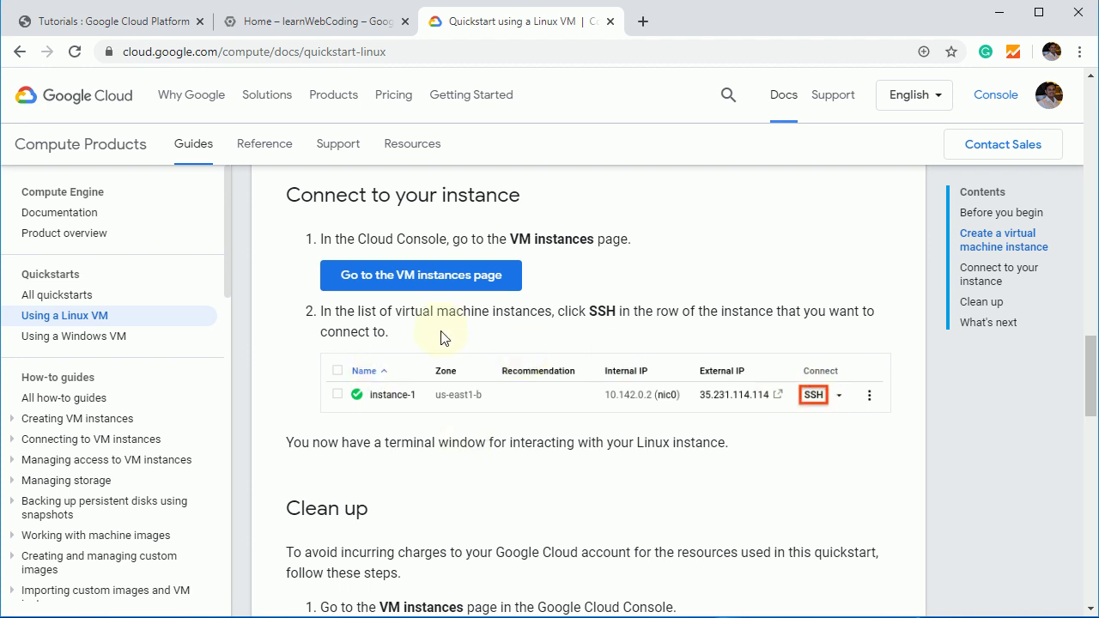
pyautogui.scroll(-3, 478, 391)
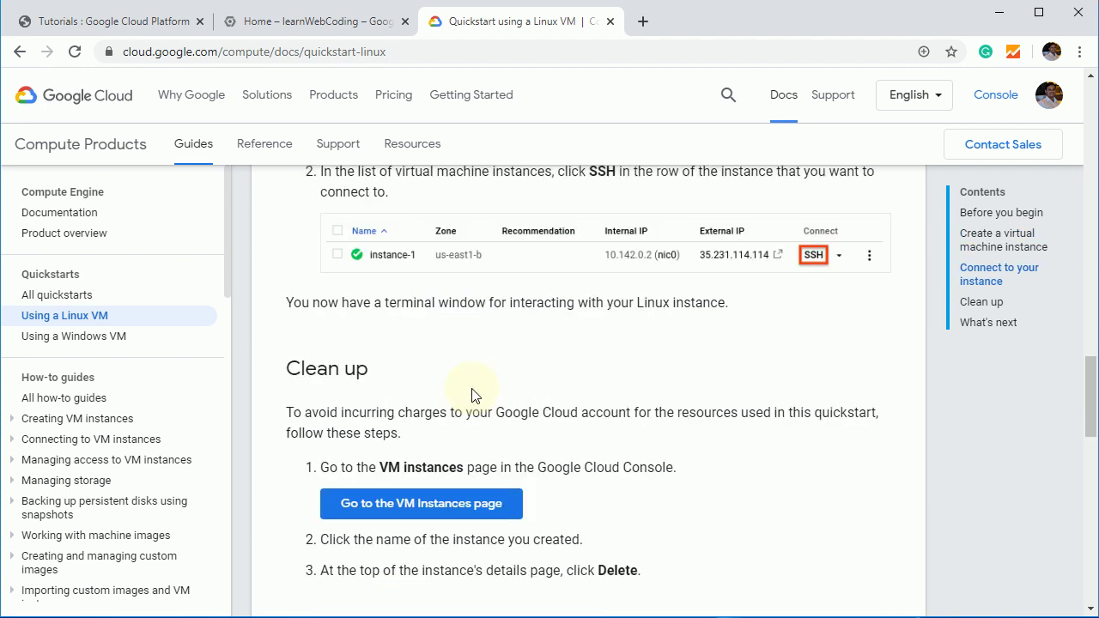
pyautogui.scroll(5, 537, 300)
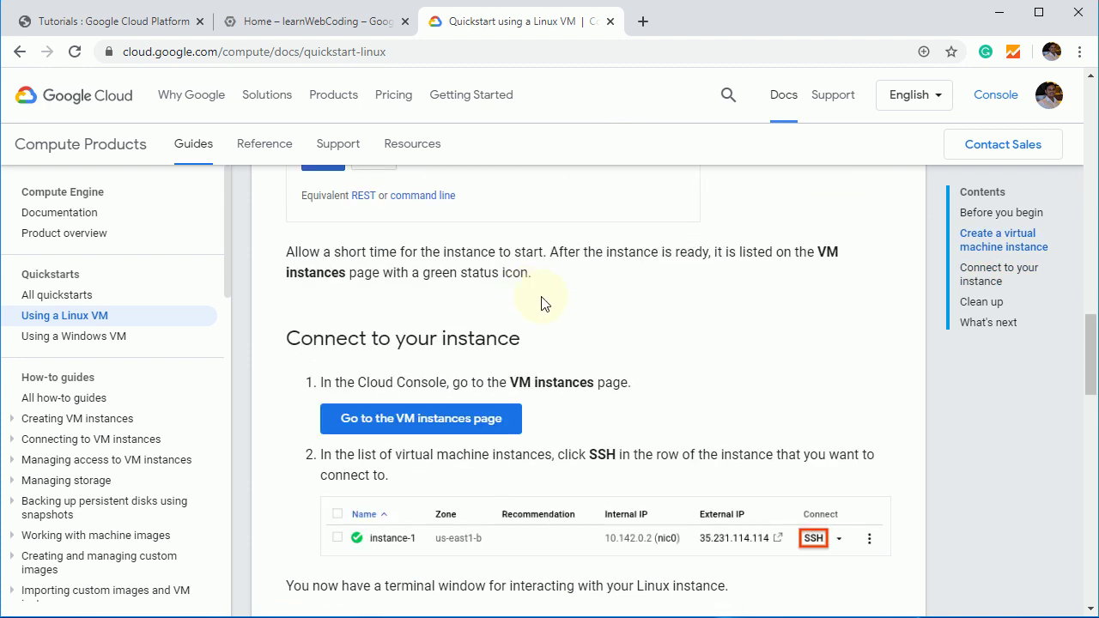
# Switch to the learnWebCoding project's Cloud console and open Compute Engine from the Compute products
pyautogui.click(321, 21)
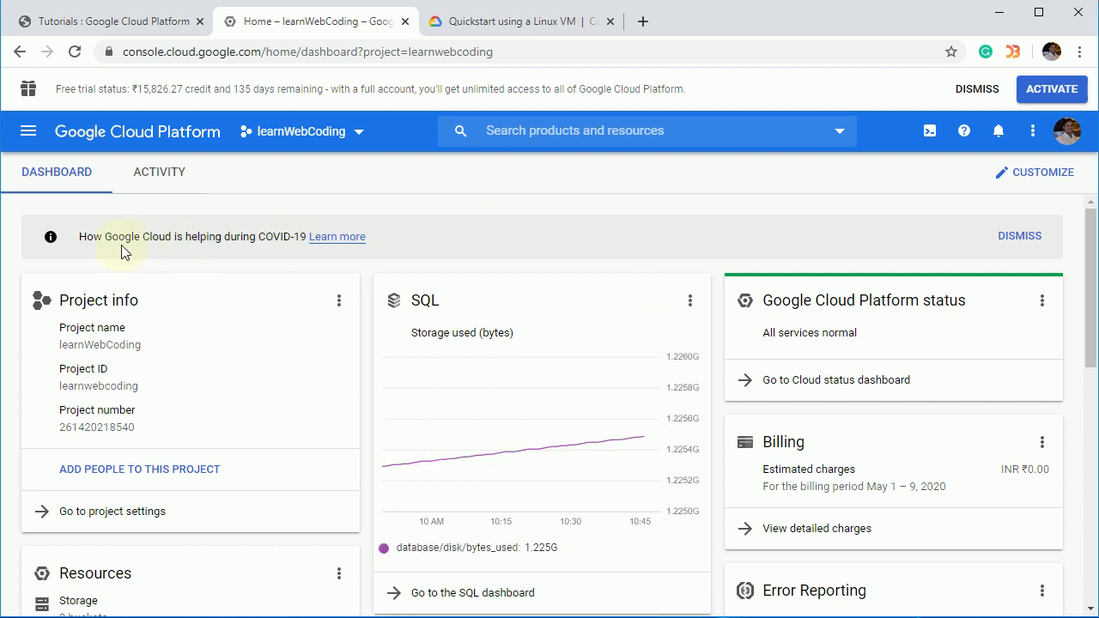
pyautogui.click(29, 134)
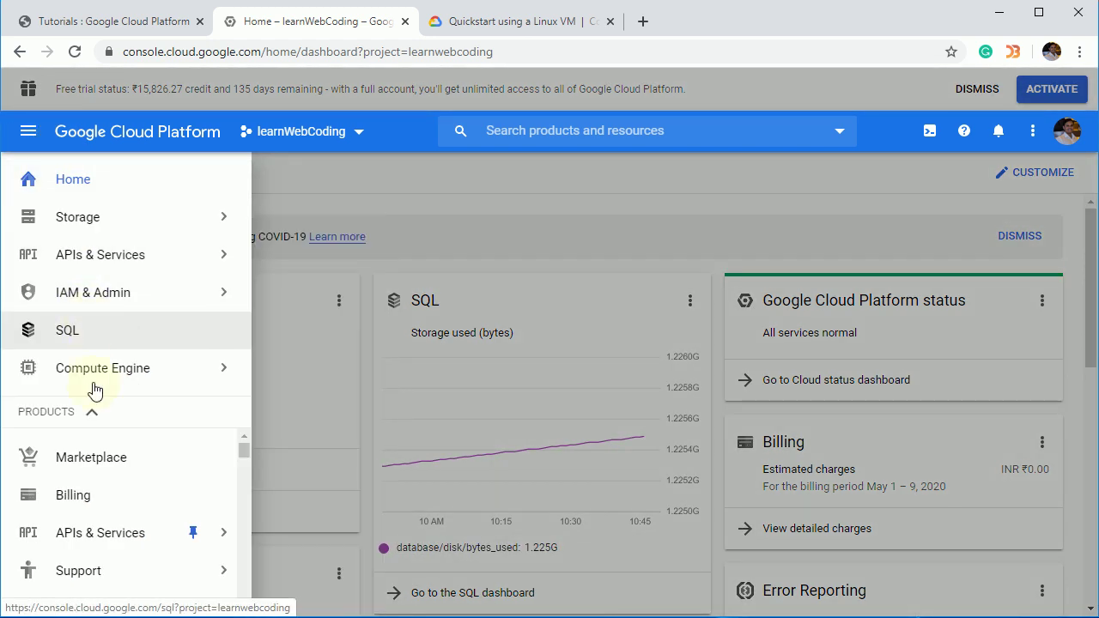
pyautogui.scroll(-5, 98, 459)
pyautogui.moveTo(106, 489)
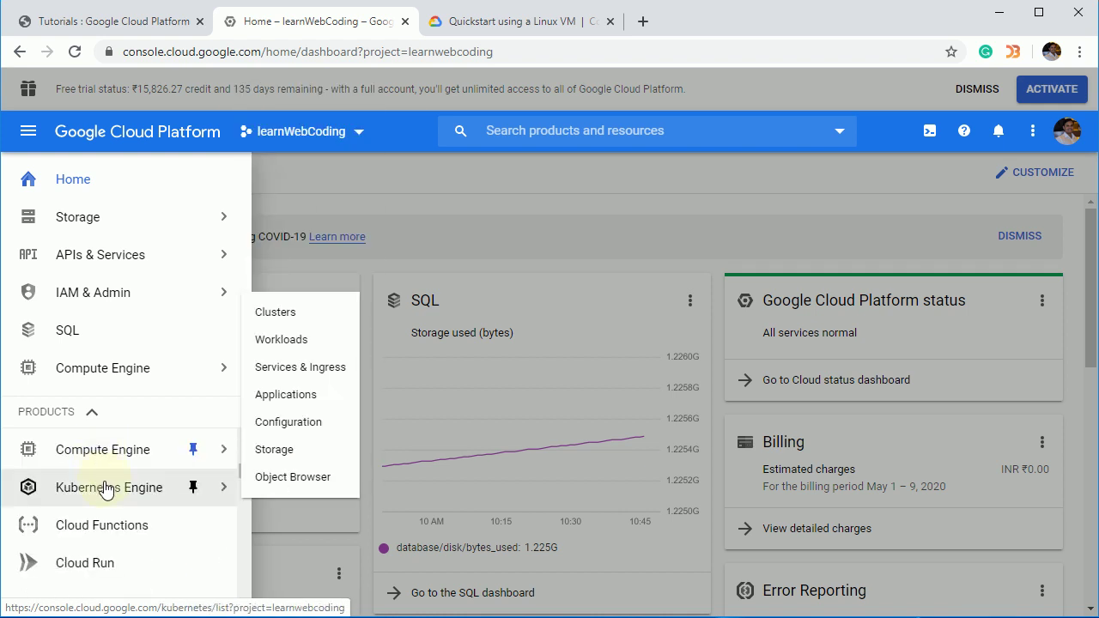
pyautogui.scroll(3, 106, 489)
pyautogui.moveTo(35, 558)
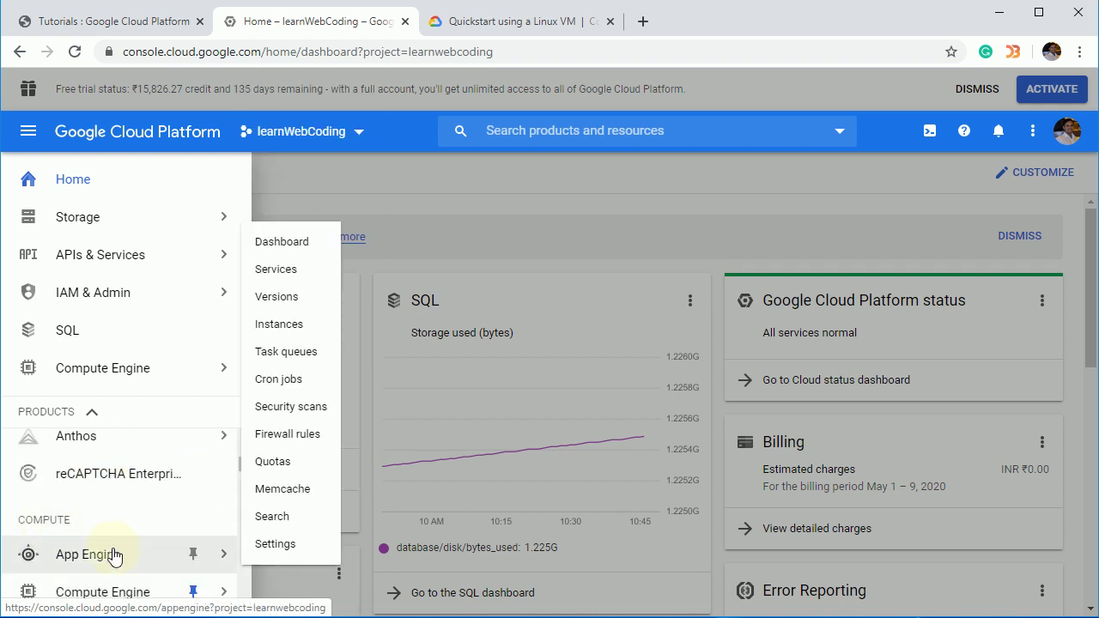
pyautogui.scroll(-2, 94, 558)
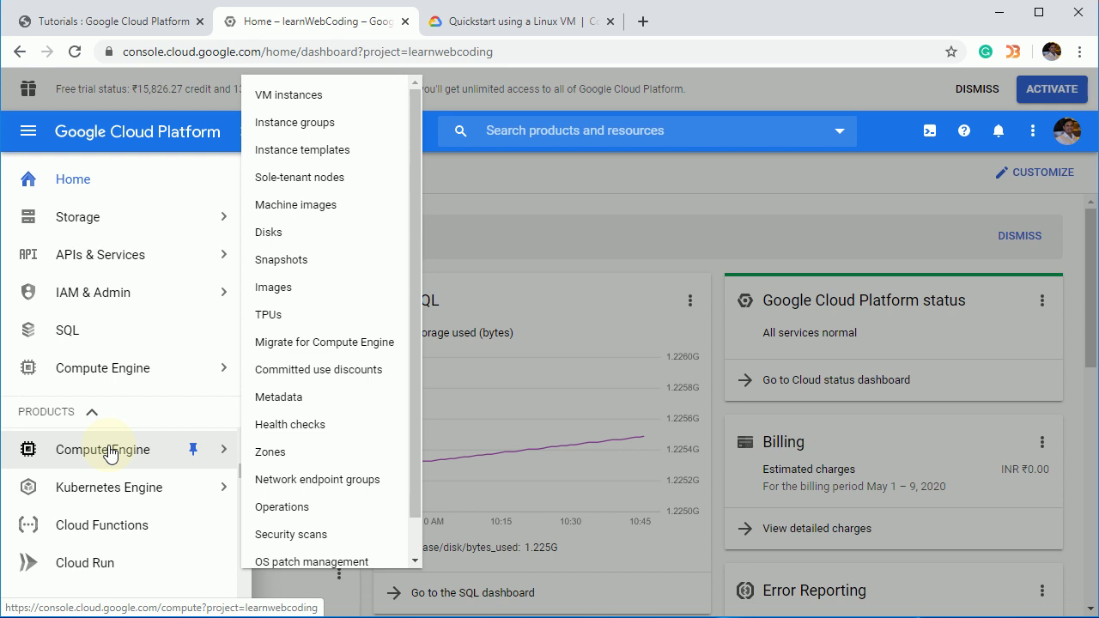
pyautogui.click(110, 453)
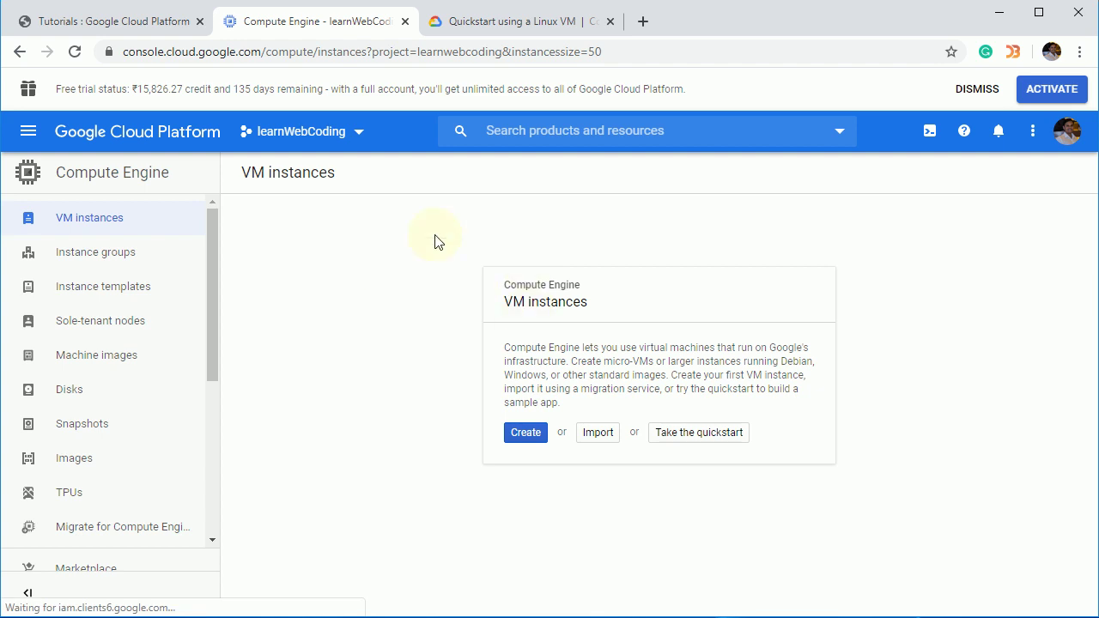
# Start creating a new VM instance from the VM instances page
pyautogui.moveTo(263, 174); pyautogui.dragTo(353, 174)
pyautogui.click(429, 341)
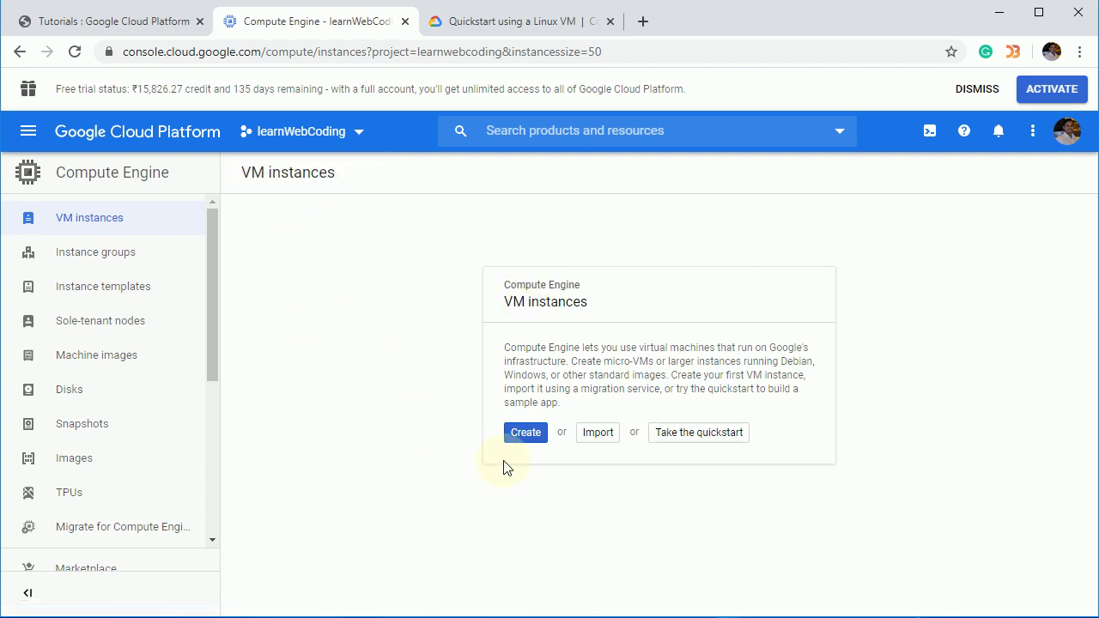
pyautogui.click(523, 436)
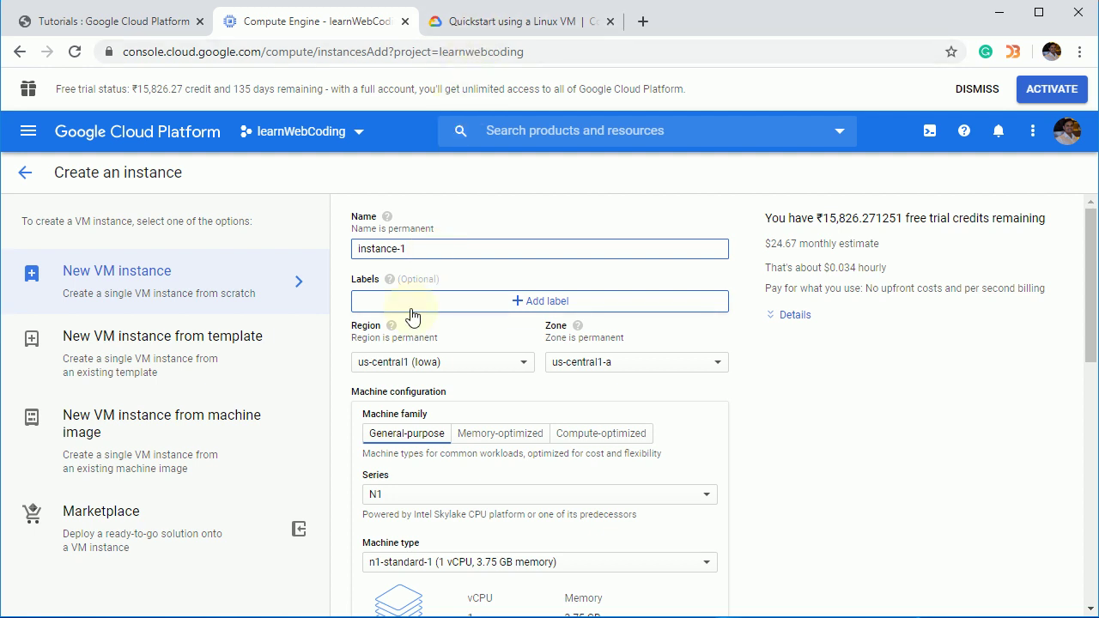
# Name the new instance learnwebcoding, using only lowercase letters
pyautogui.moveTo(412, 248); pyautogui.dragTo(257, 252)
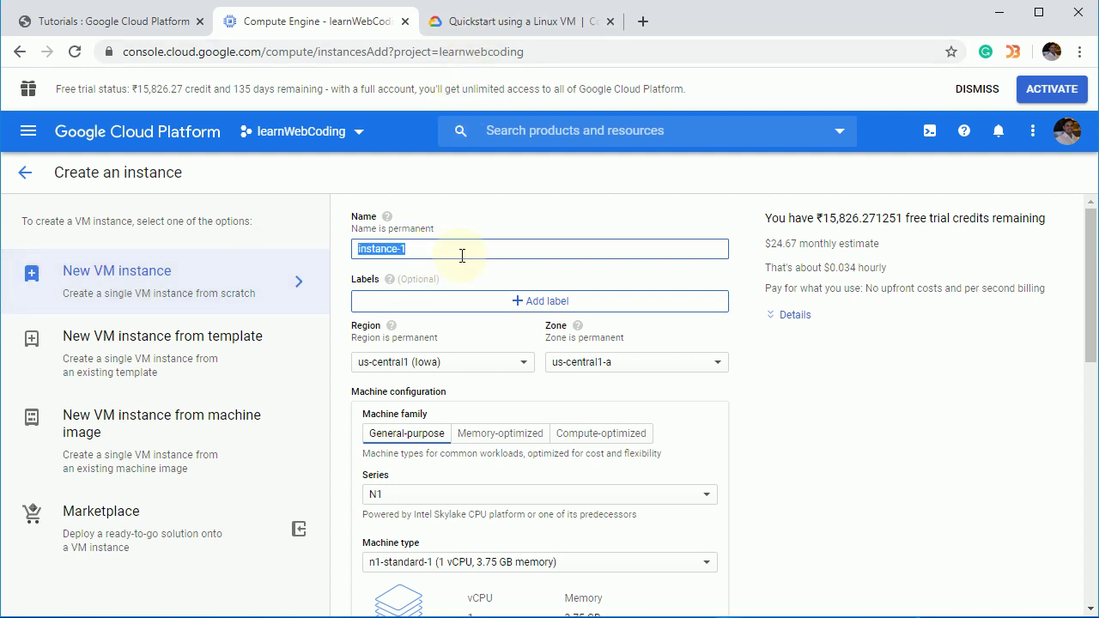
pyautogui.write('lea')
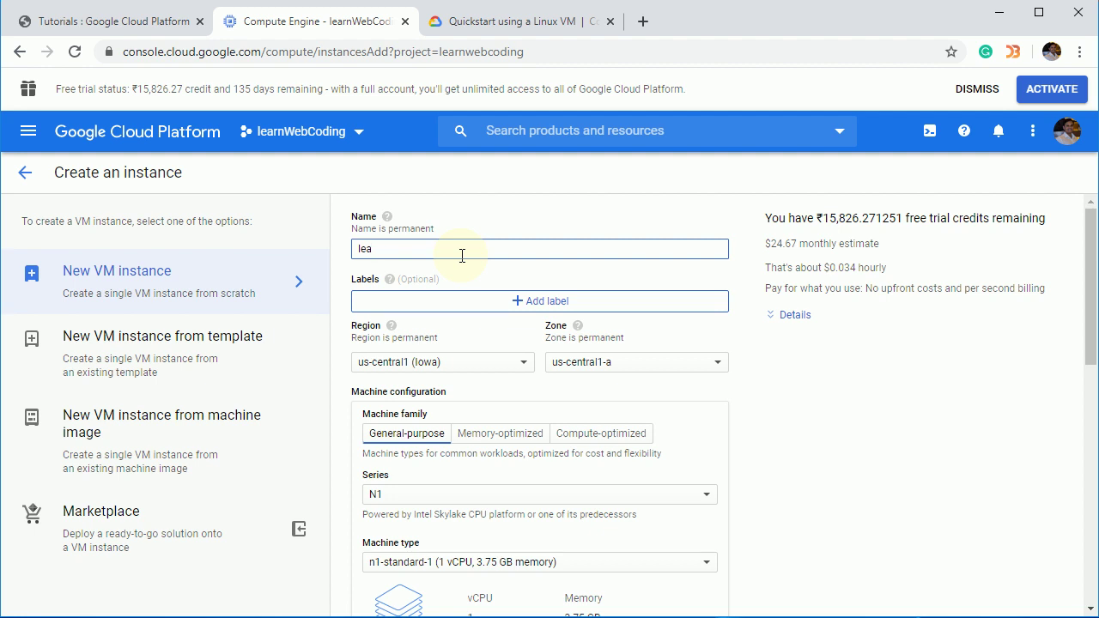
pyautogui.write('rnWebCoding')
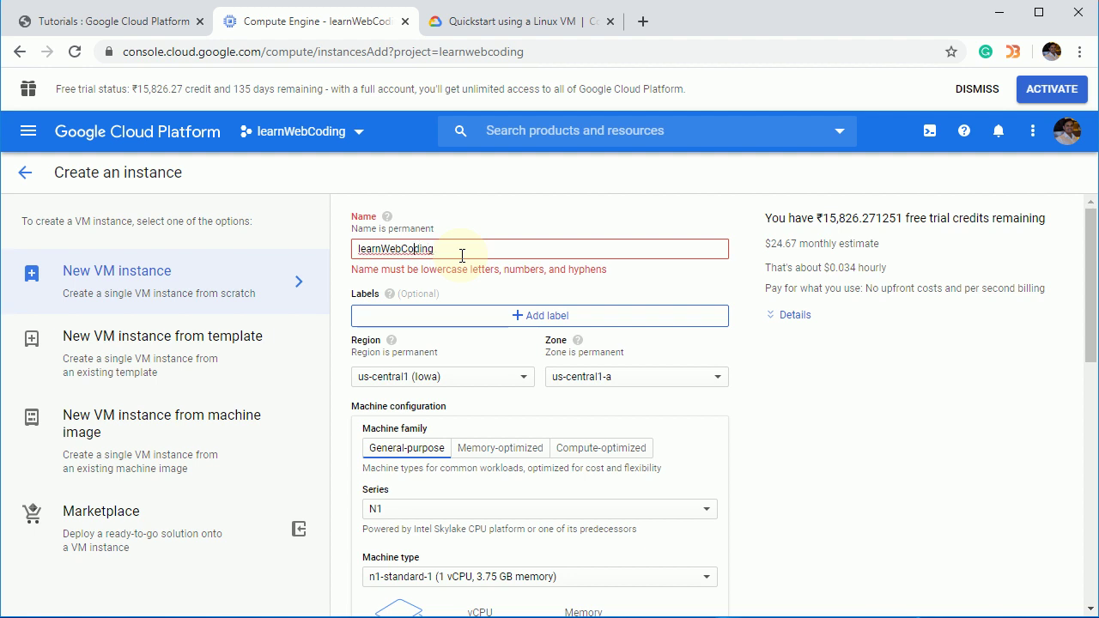
pyautogui.write('c')
pyautogui.write('w')
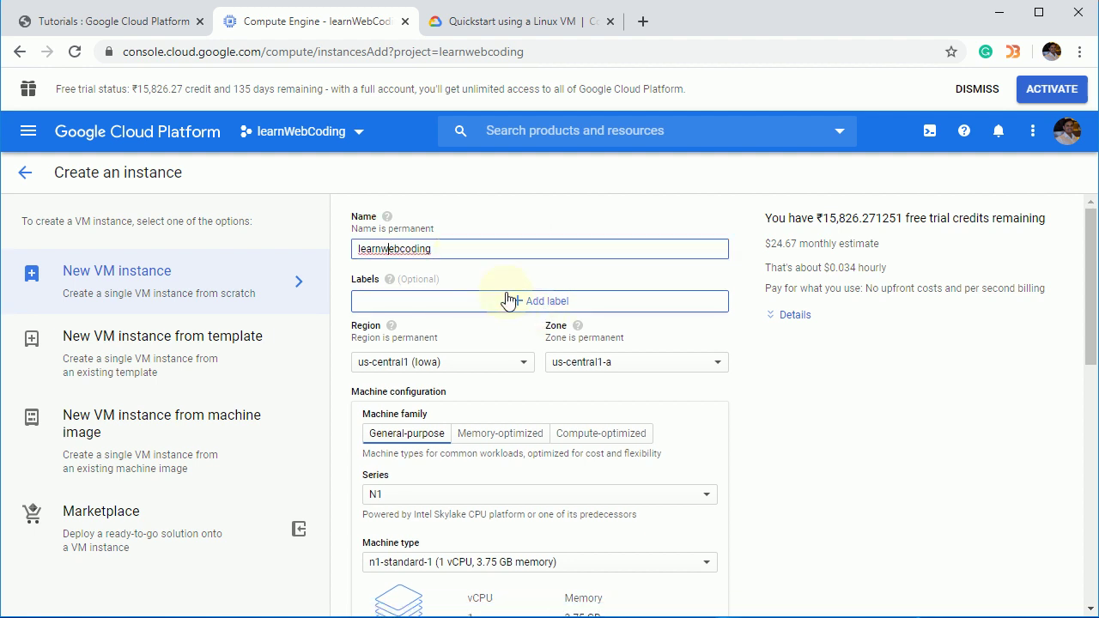
# Review the regions offered for the instance across the Americas, Europe and Asia Pacific
pyautogui.scroll(-2, 506, 301)
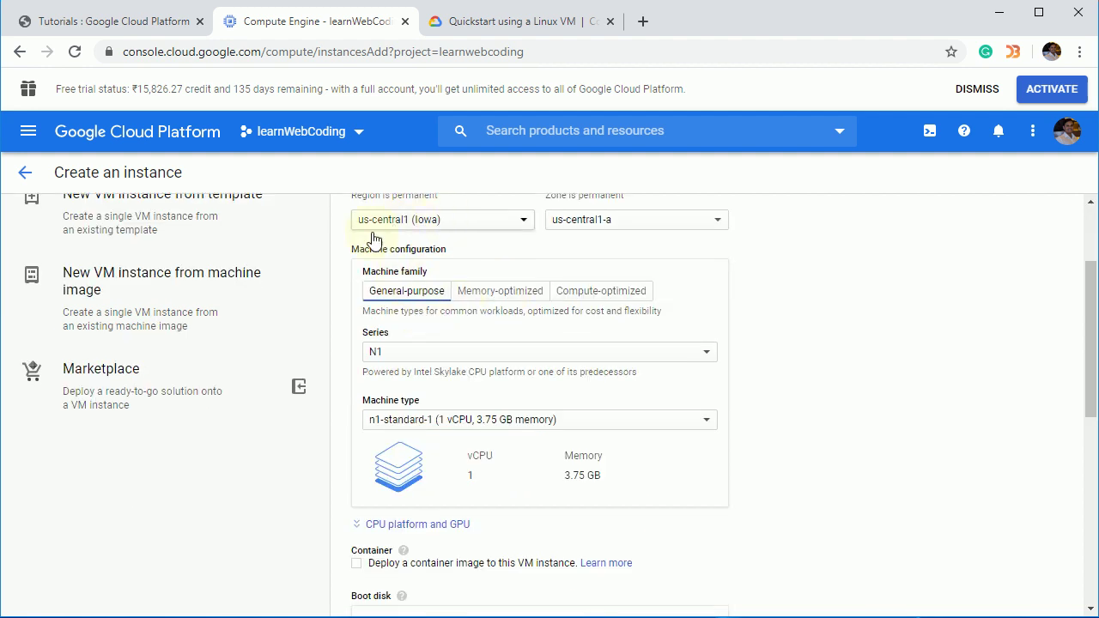
pyautogui.scroll(2, 453, 264)
pyautogui.click(461, 365)
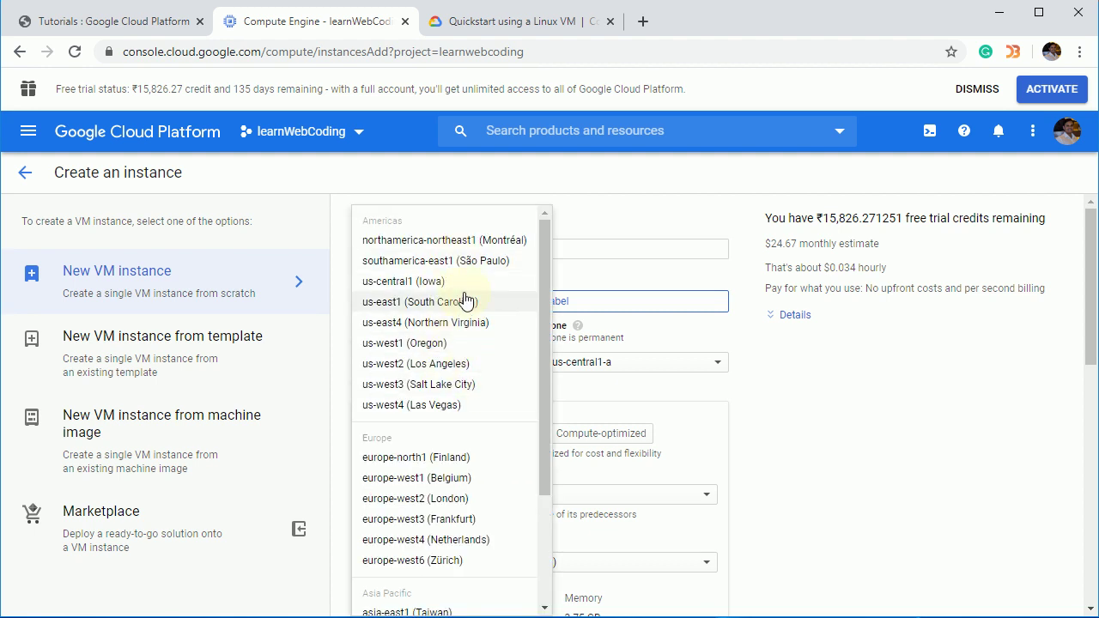
pyautogui.scroll(-2, 465, 300)
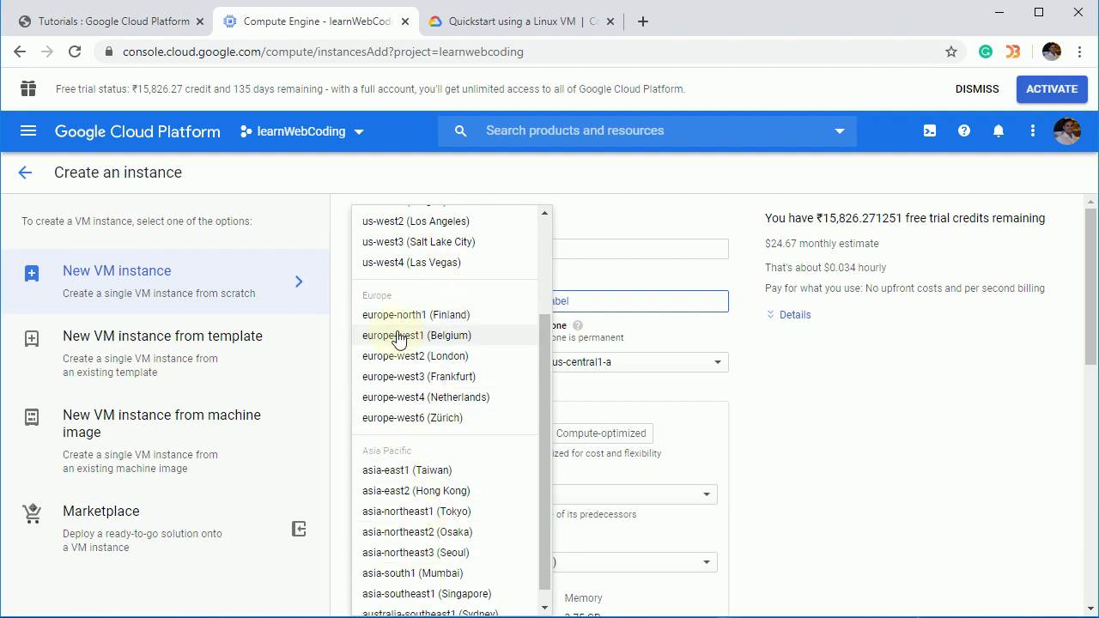
pyautogui.scroll(2, 452, 318)
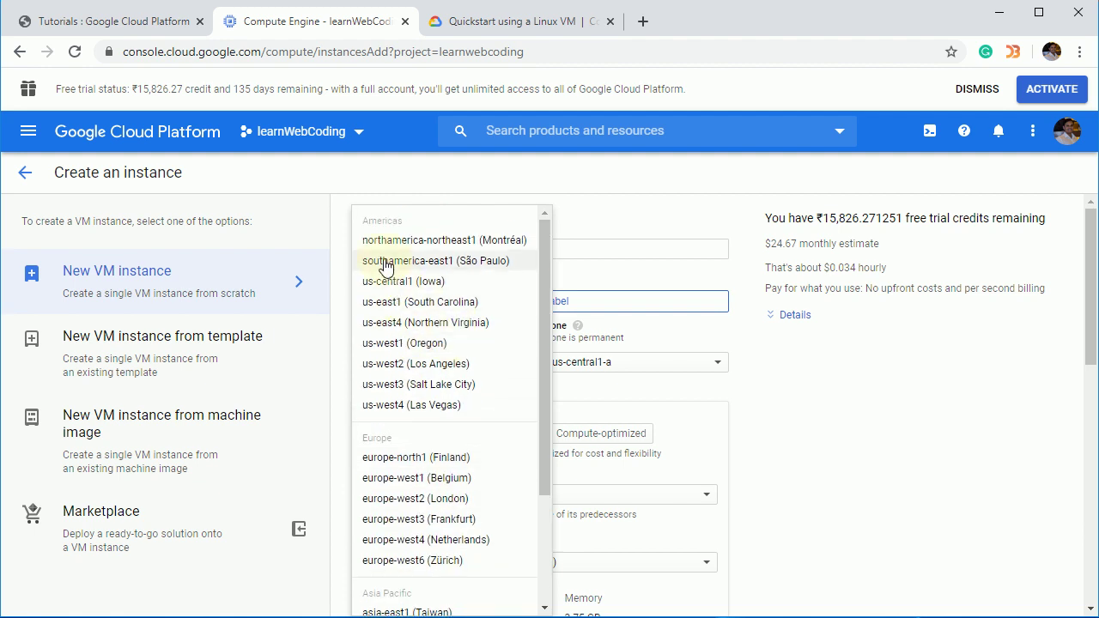
pyautogui.scroll(-2, 420, 432)
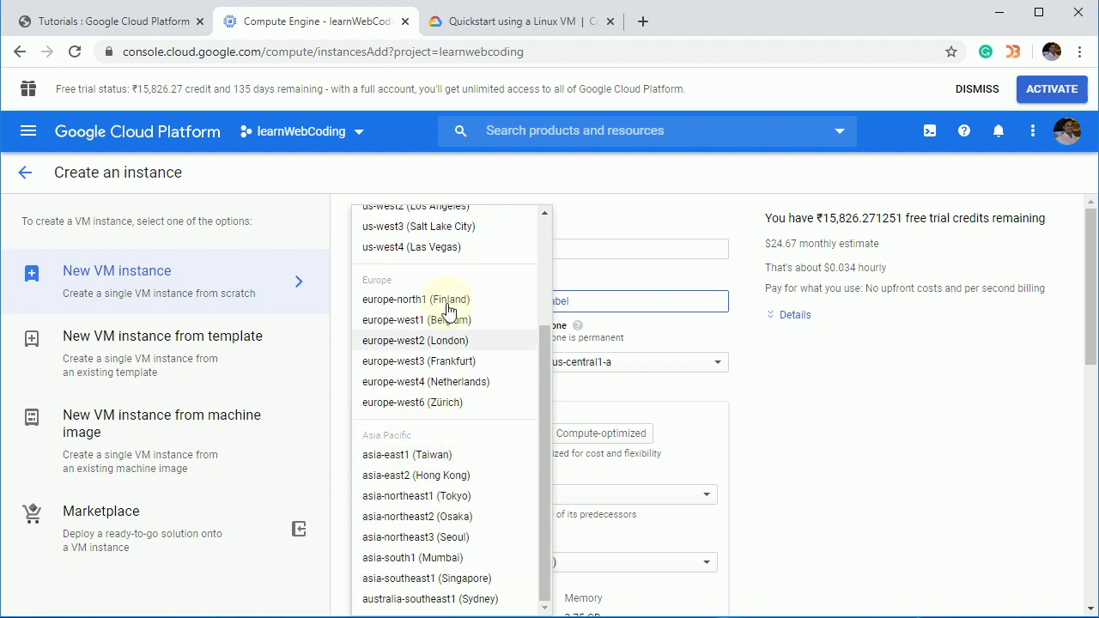
pyautogui.scroll(1, 466, 427)
pyautogui.scroll(-1, 456, 431)
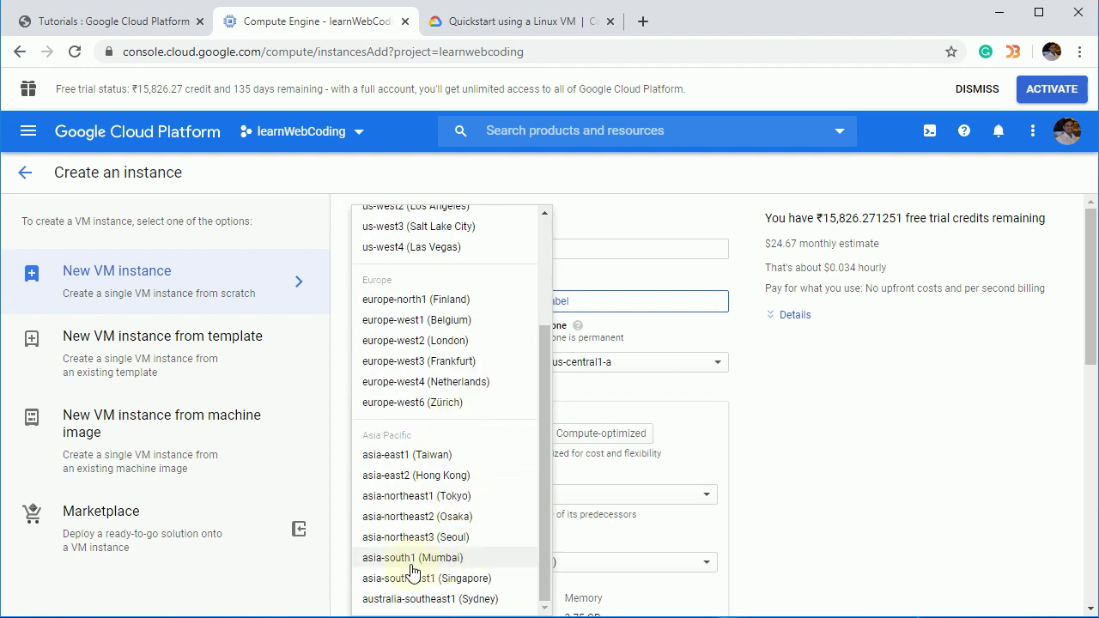
pyautogui.scroll(2, 436, 560)
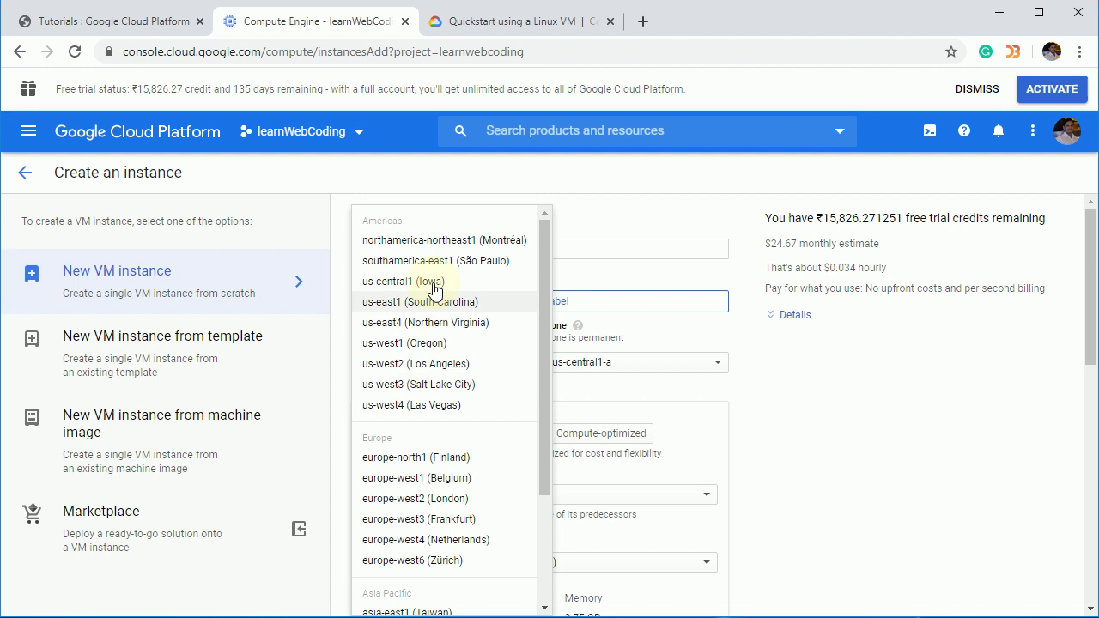
pyautogui.click(830, 384)
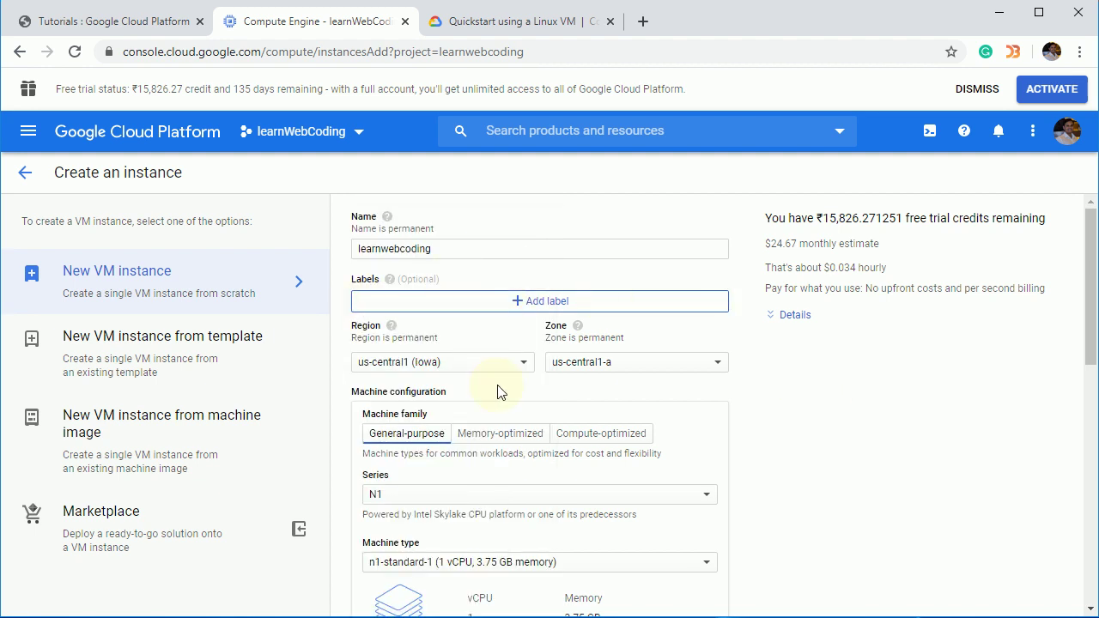
# Review the first- and second-generation series available for the general-purpose machine family
pyautogui.scroll(-3, 498, 386)
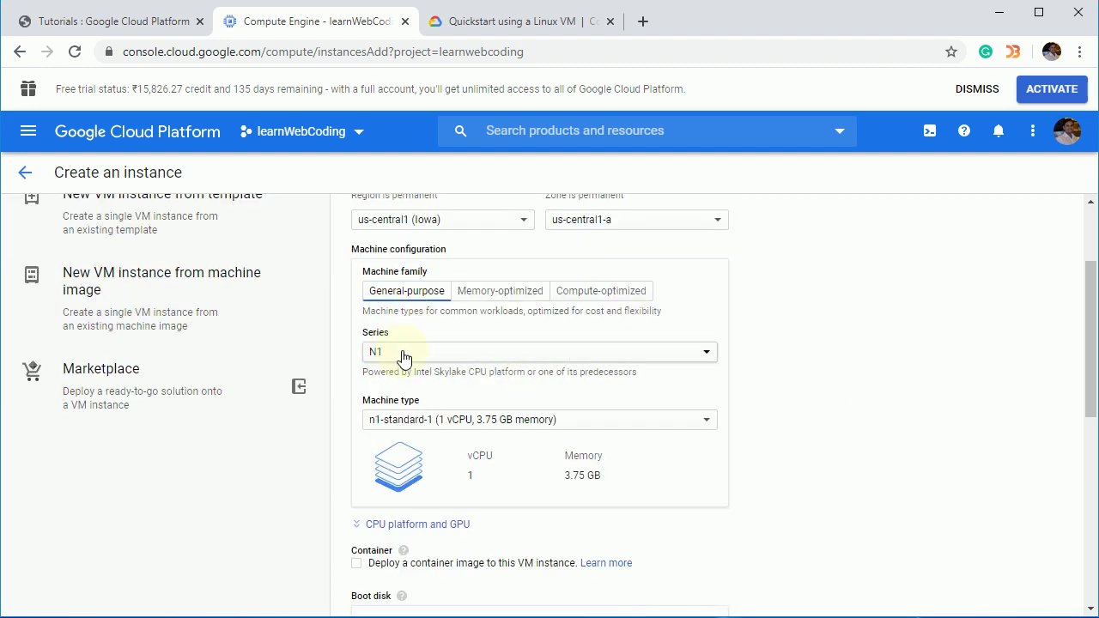
pyautogui.click(403, 357)
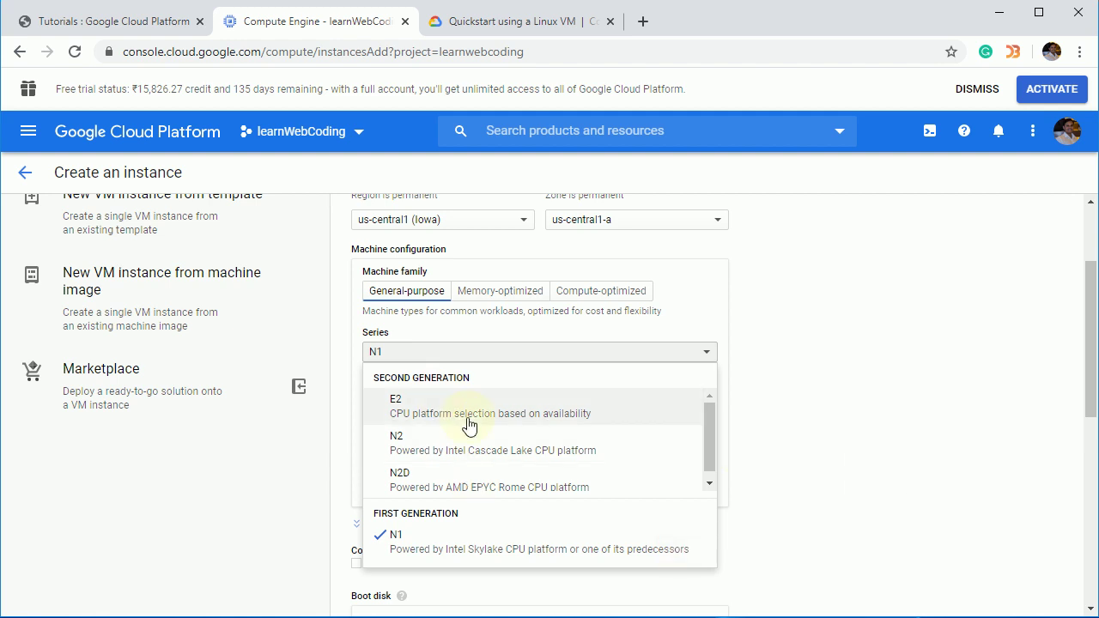
pyautogui.click(964, 487)
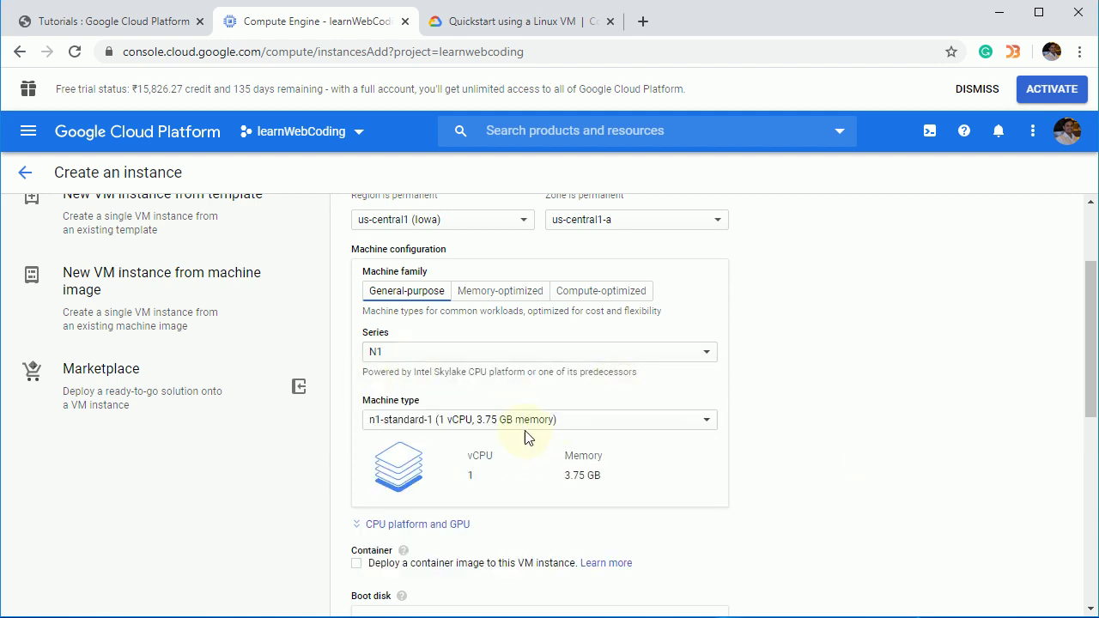
# Check the instance's estimated monthly and hourly cost
pyautogui.scroll(2, 601, 412)
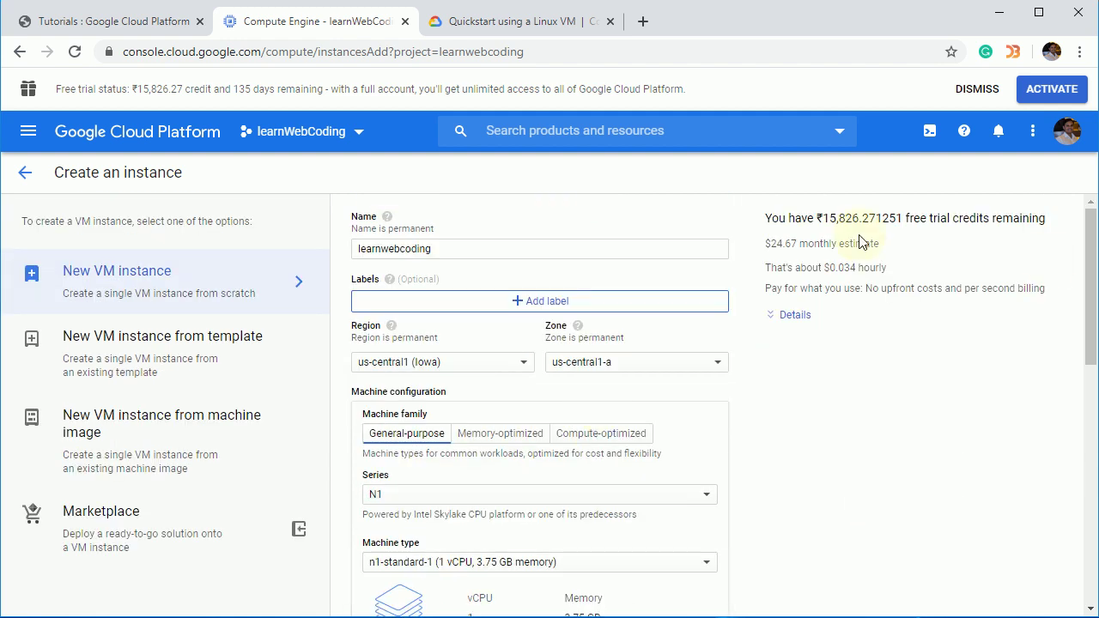
pyautogui.moveTo(768, 244); pyautogui.dragTo(919, 245)
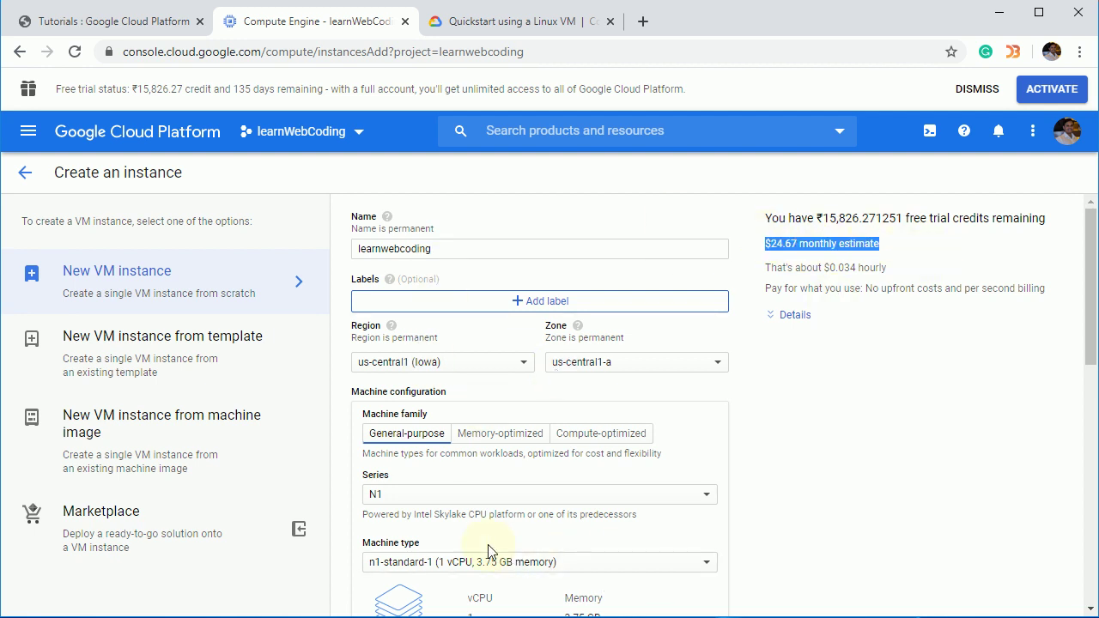
pyautogui.click(767, 260)
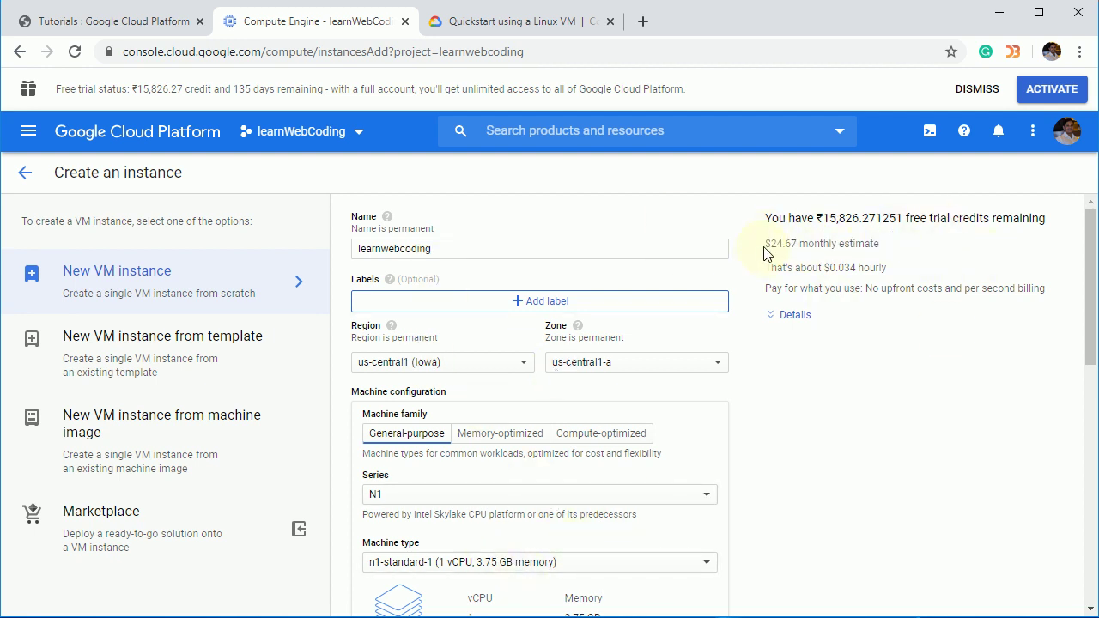
pyautogui.moveTo(766, 256); pyautogui.dragTo(915, 344)
pyautogui.click(917, 353)
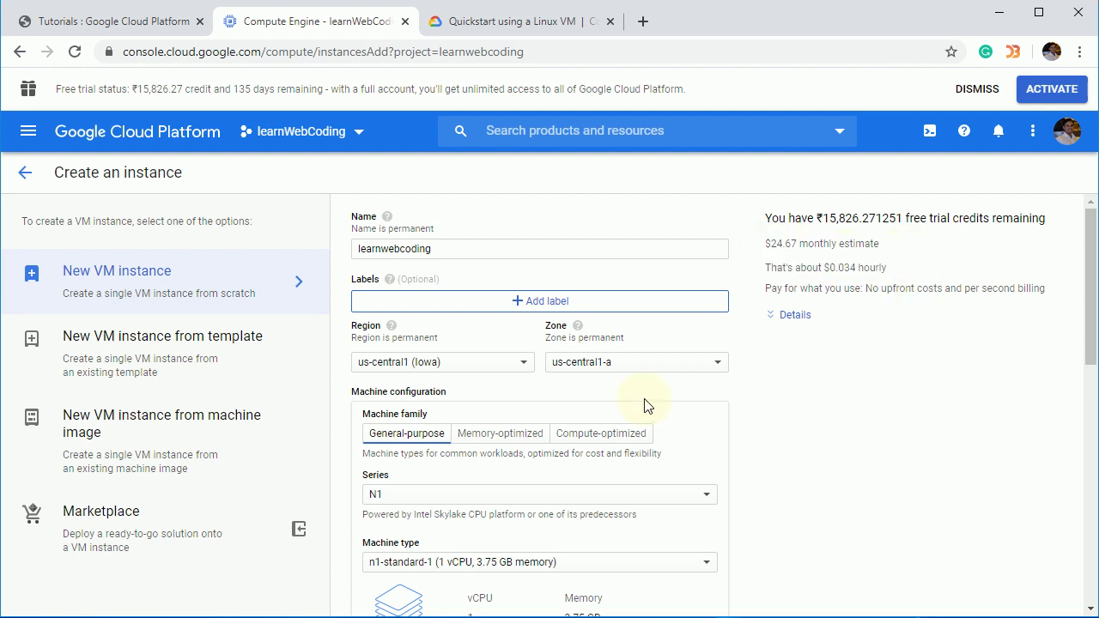
# Review the boot disk's operating system options and apply Debian GNU/Linux 10 (buster) on a 10 GB standard persistent disk
pyautogui.scroll(-5, 647, 405)
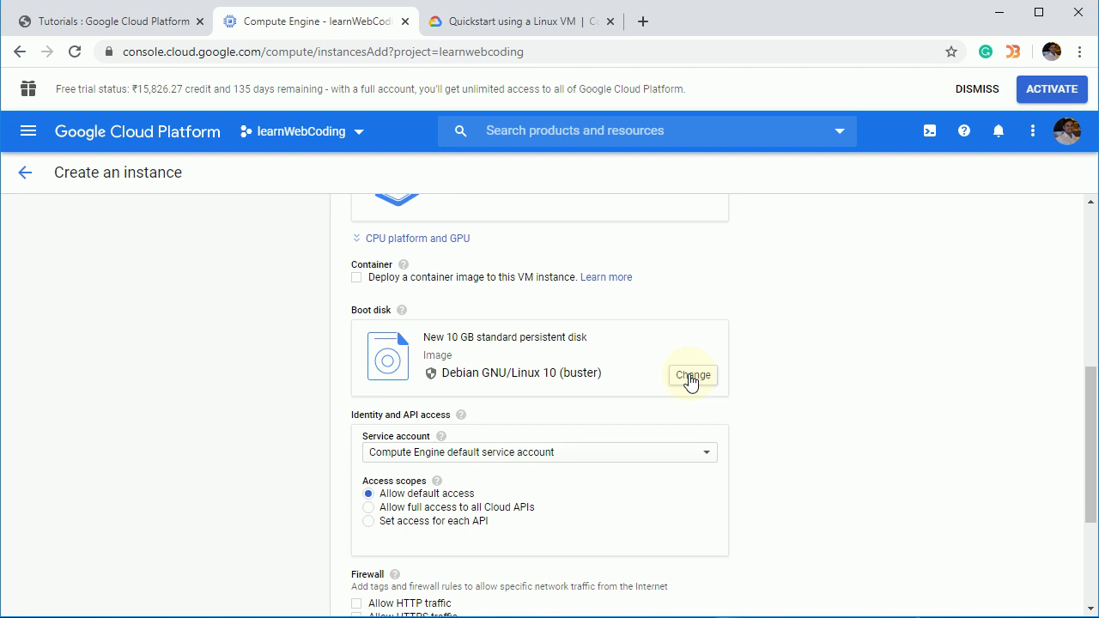
pyautogui.click(691, 377)
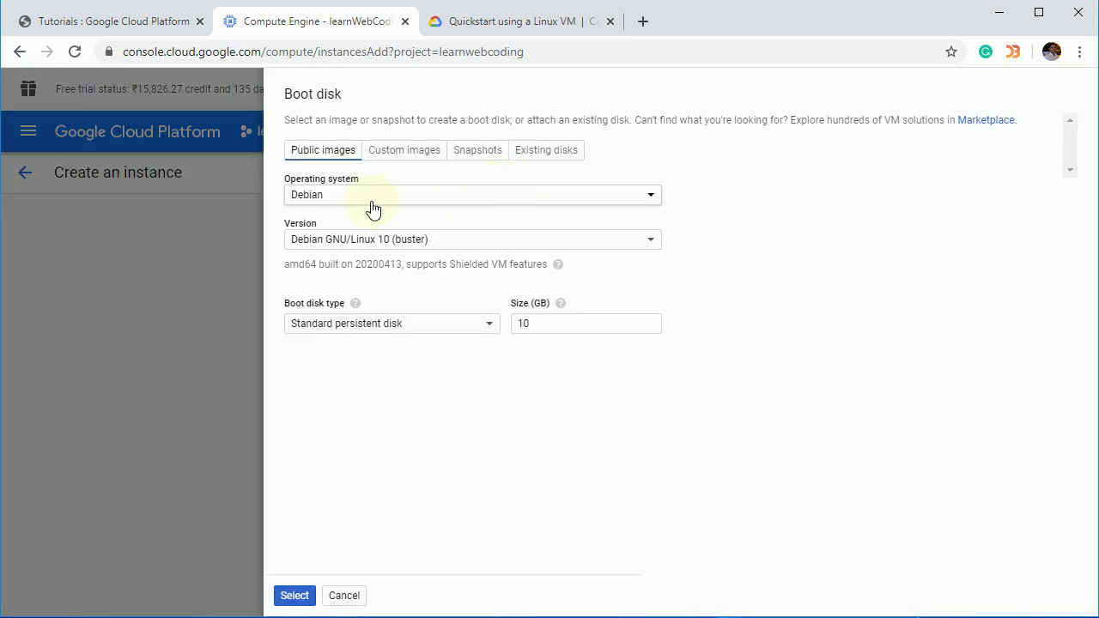
pyautogui.click(347, 207)
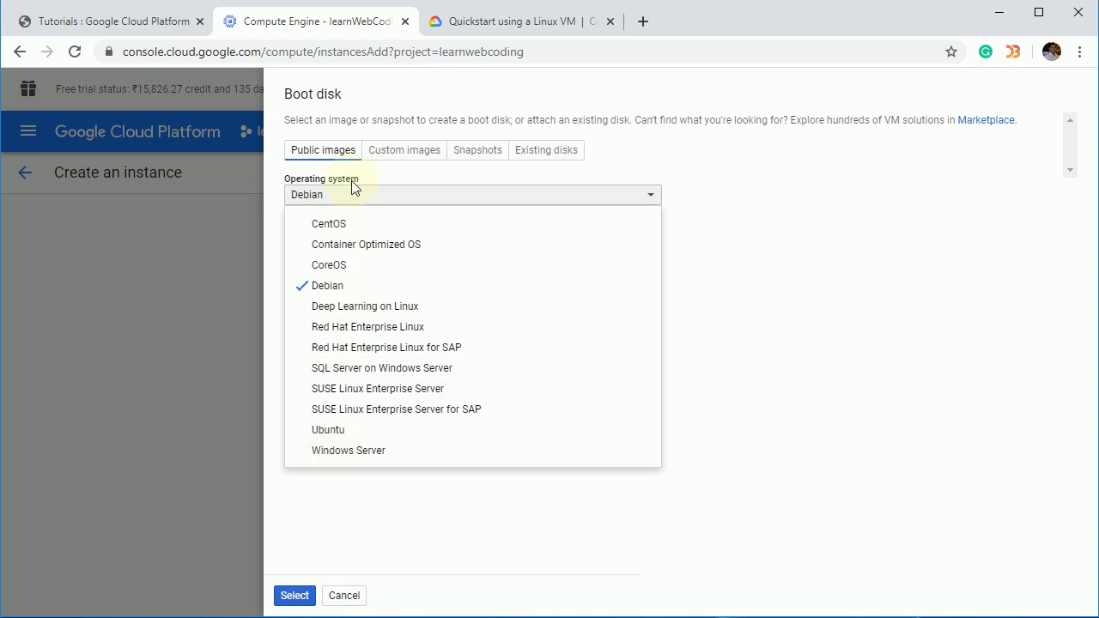
pyautogui.click(357, 513)
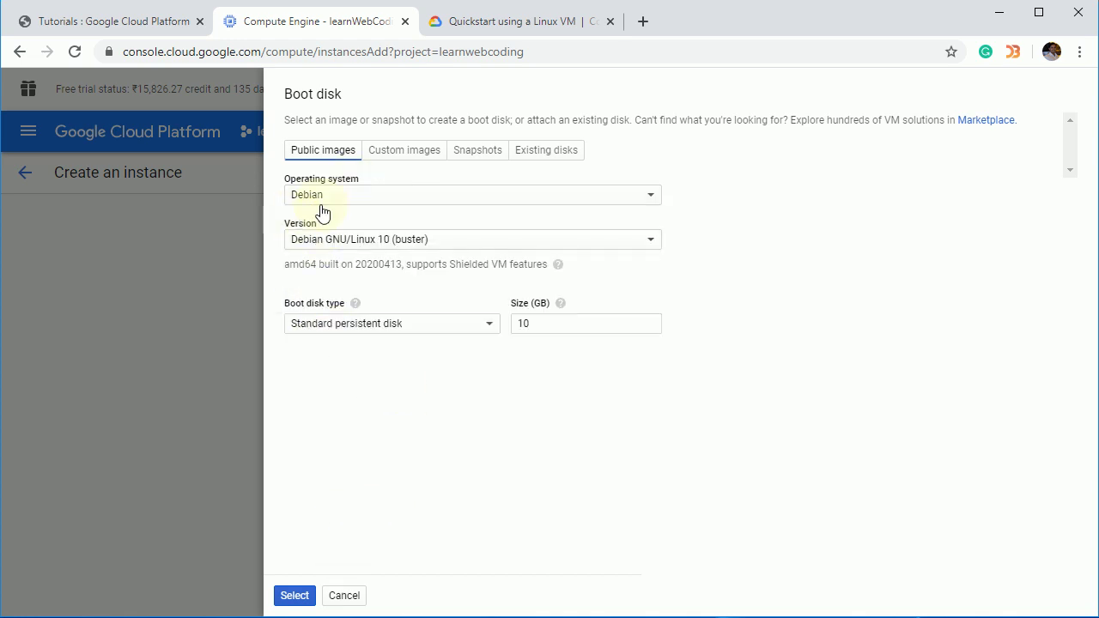
pyautogui.click(438, 330)
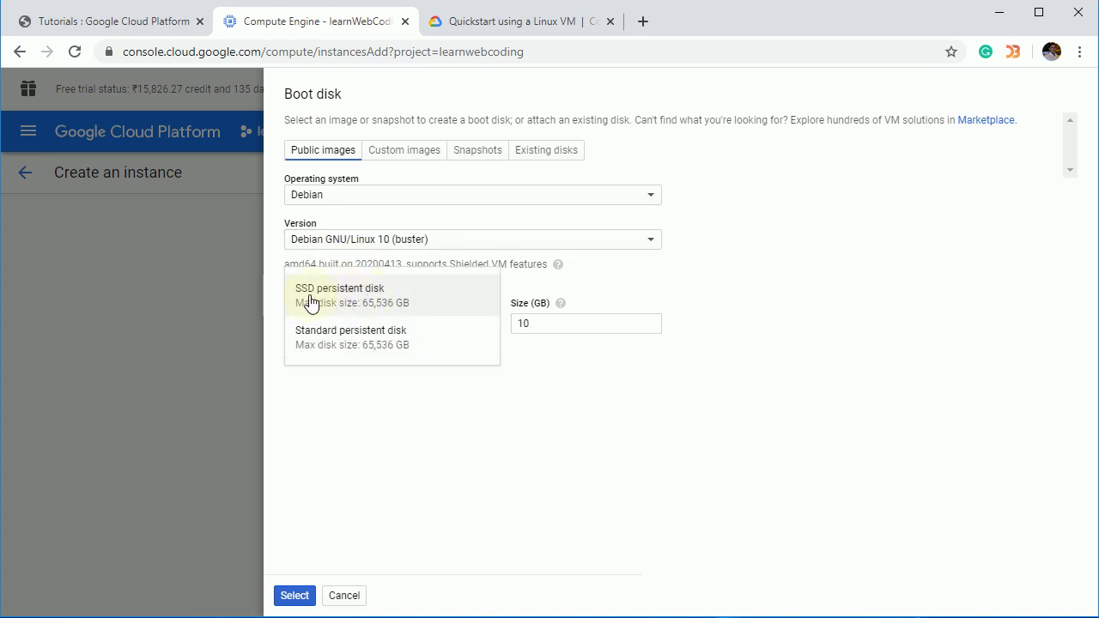
pyautogui.click(300, 338)
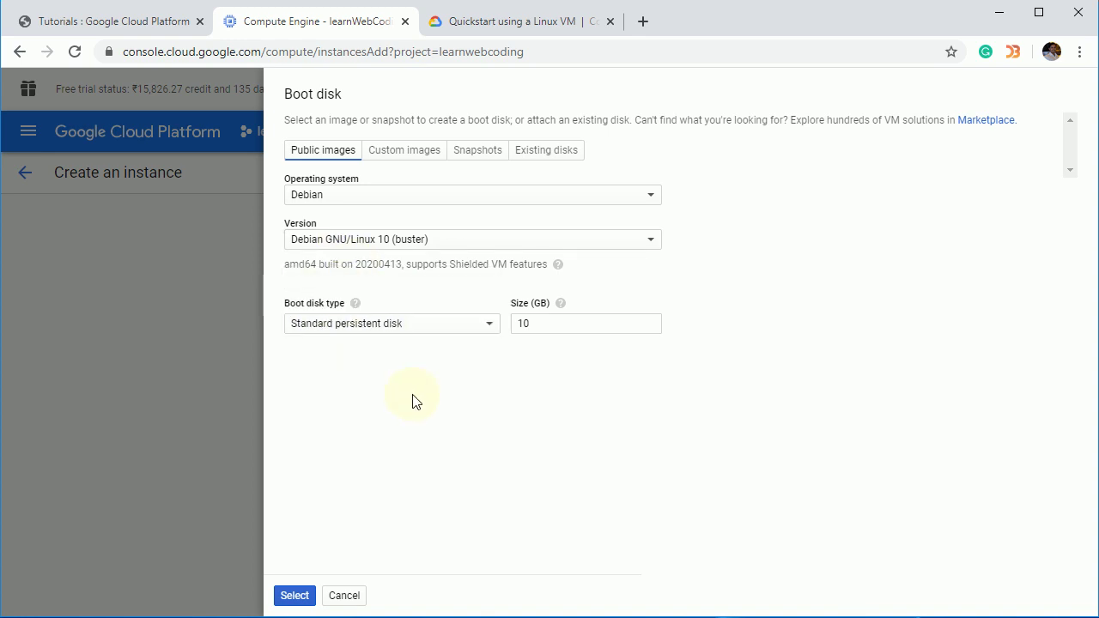
pyautogui.press('Tab')
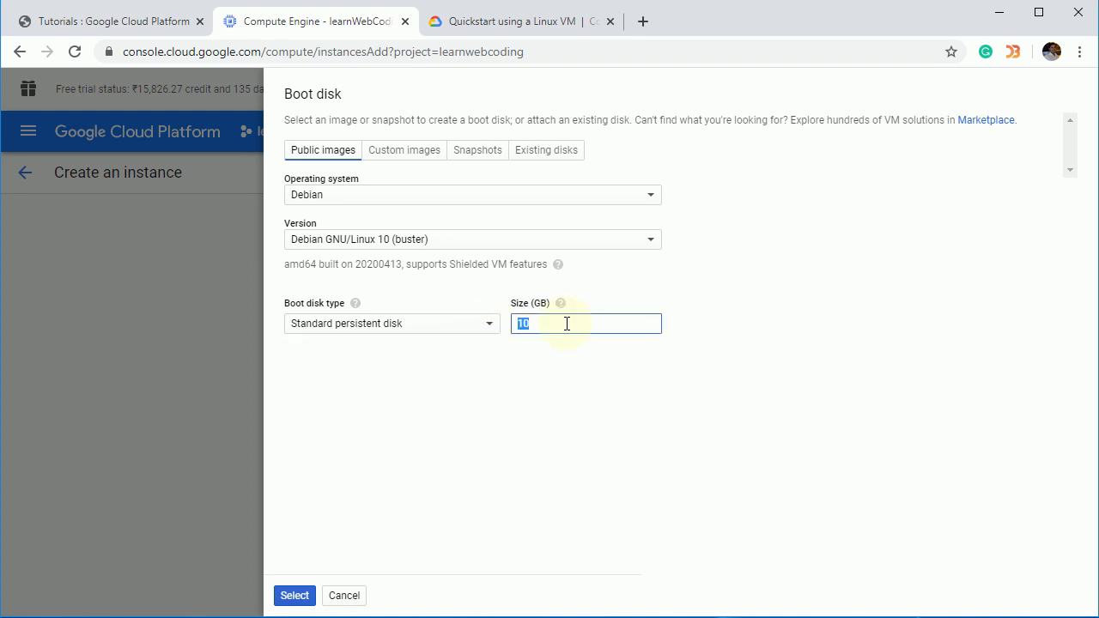
pyautogui.click(535, 371)
pyautogui.click(299, 595)
pyautogui.scroll(-3, 468, 395)
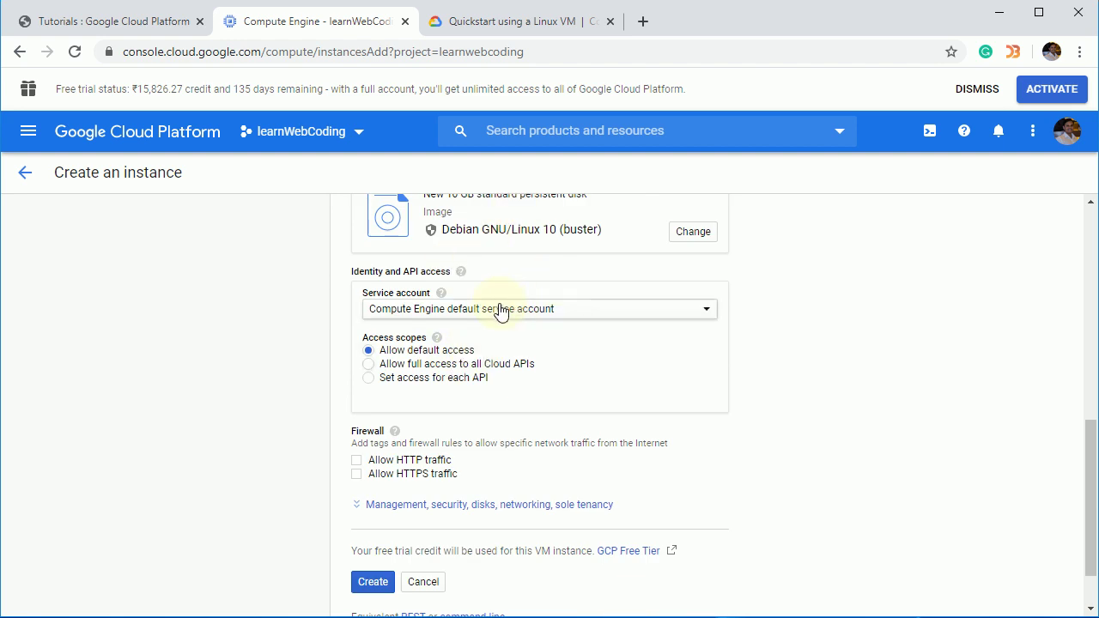
# Check the service account setting and allow HTTP traffic in the instance's firewall options
pyautogui.moveTo(358, 304); pyautogui.dragTo(434, 294)
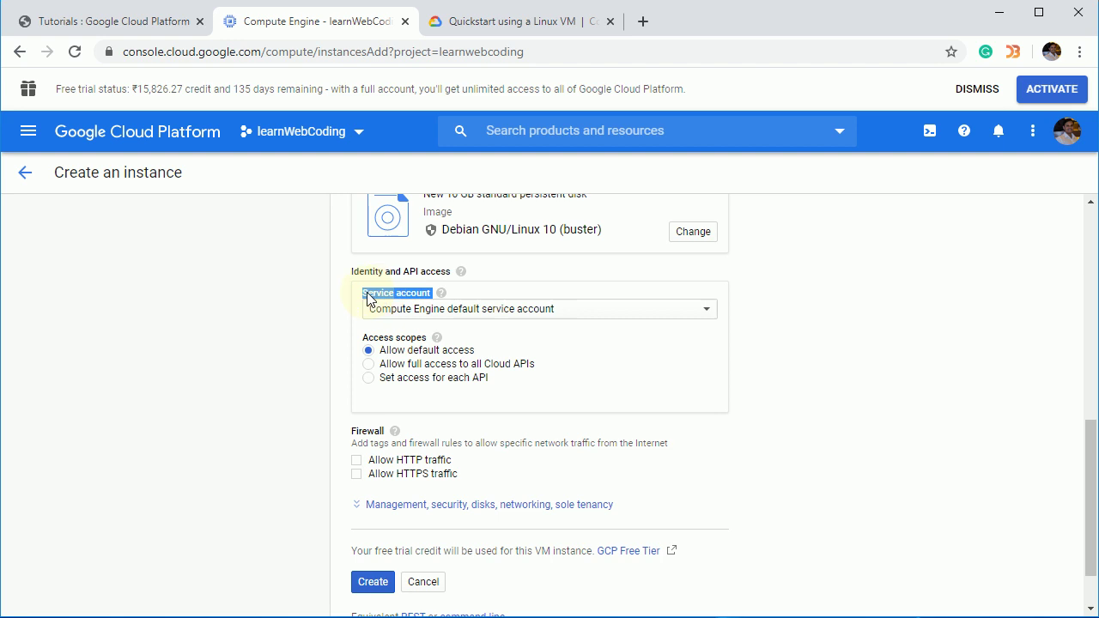
pyautogui.scroll(-1, 364, 313)
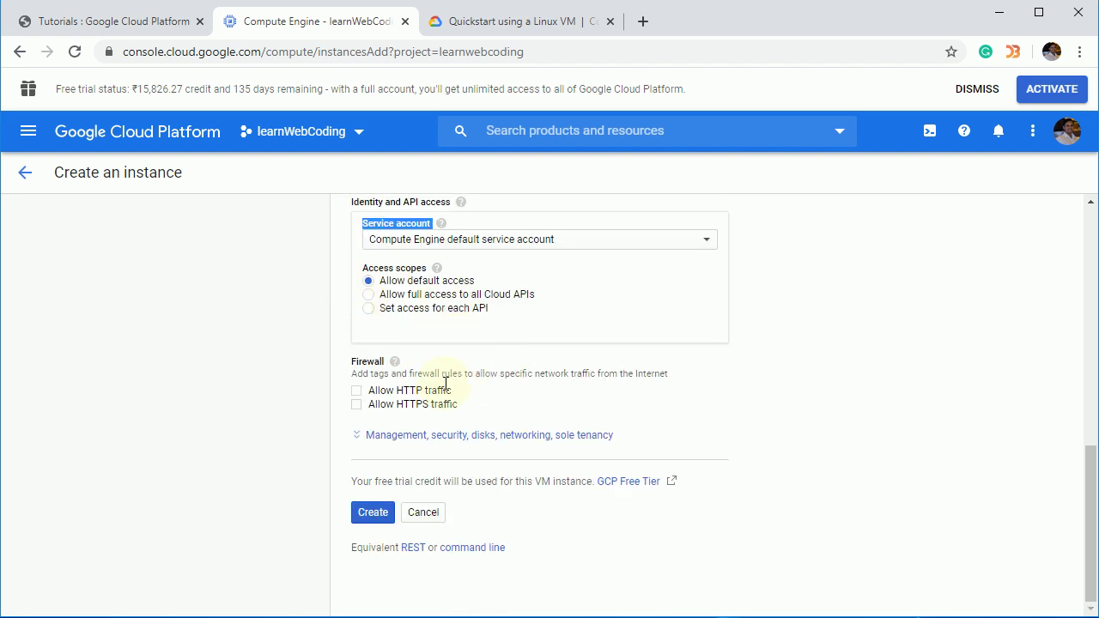
pyautogui.click(358, 391)
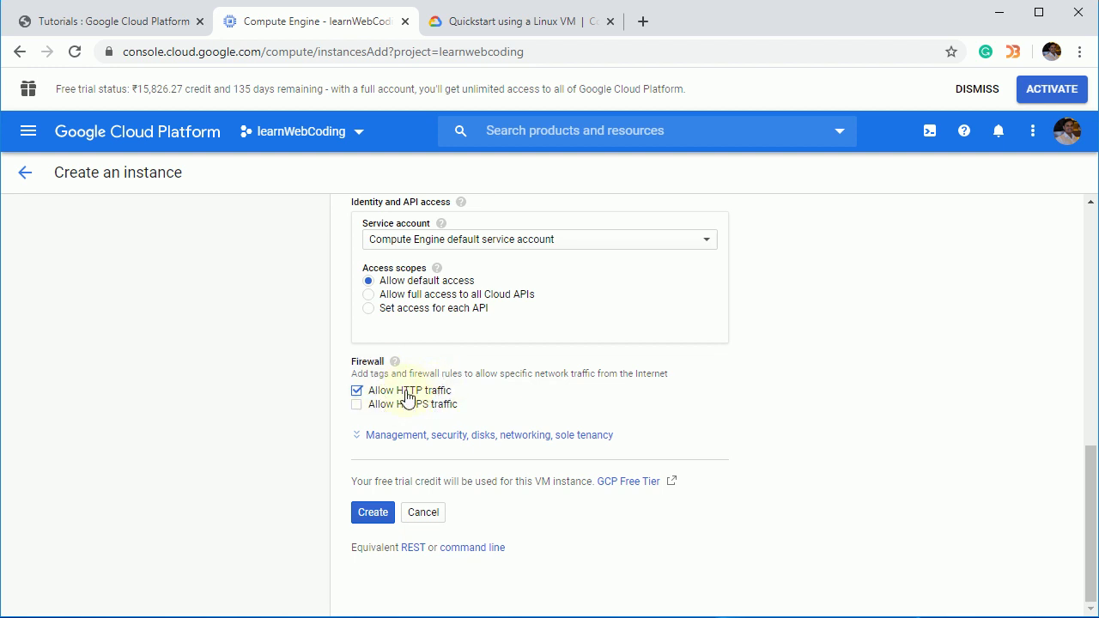
# Review the advanced management options, including startup script, metadata and availability policy, and create the instance
pyautogui.click(372, 518)
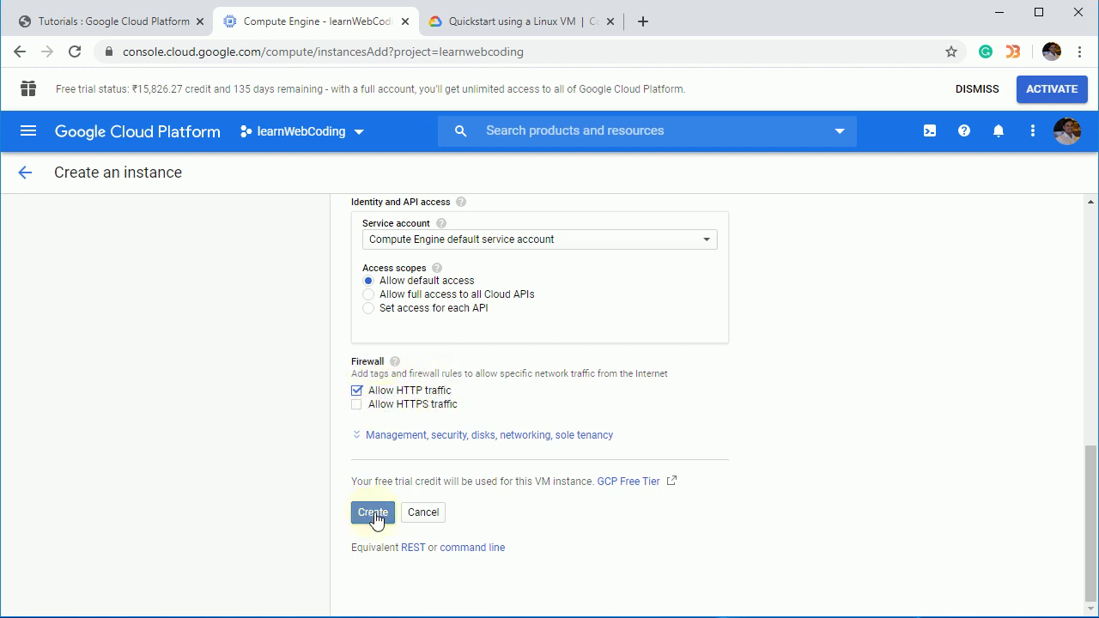
pyautogui.click(438, 437)
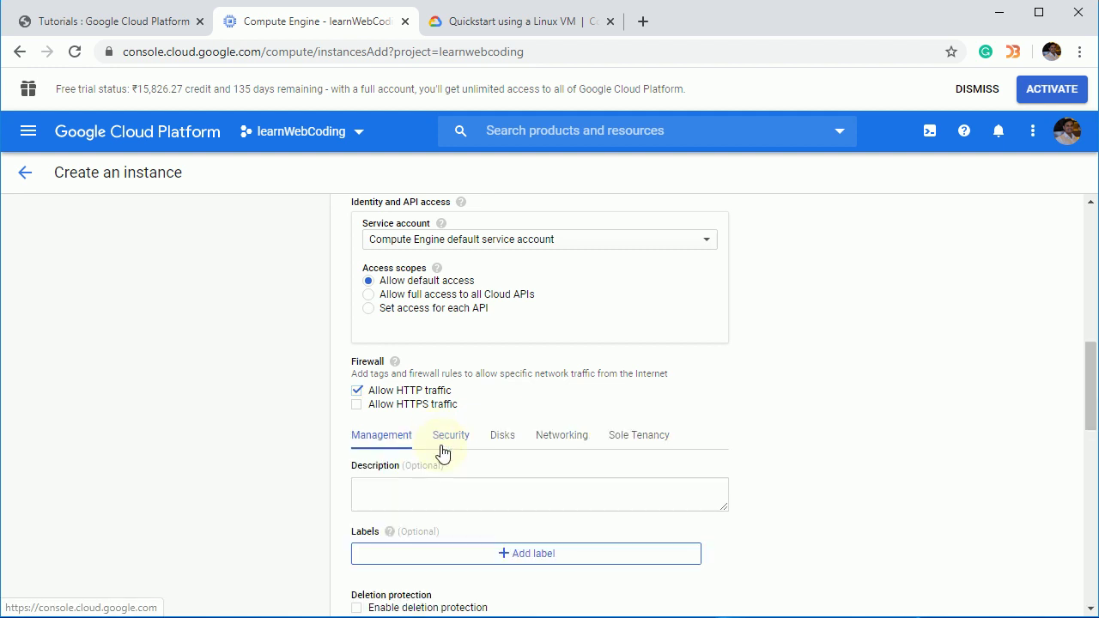
pyautogui.scroll(-2, 451, 463)
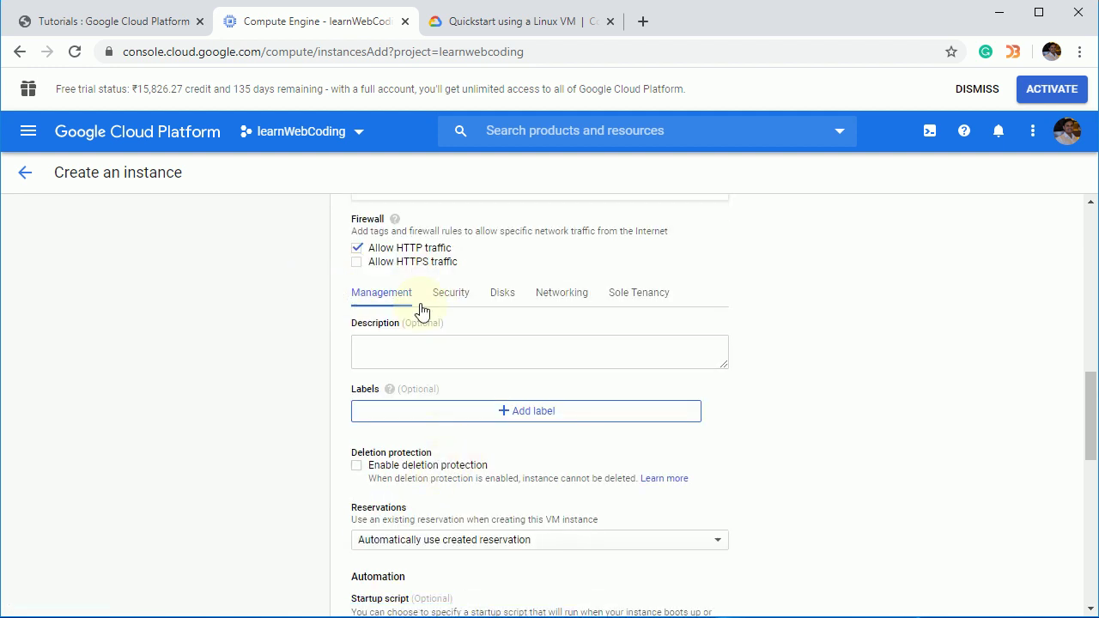
pyautogui.scroll(-3, 427, 417)
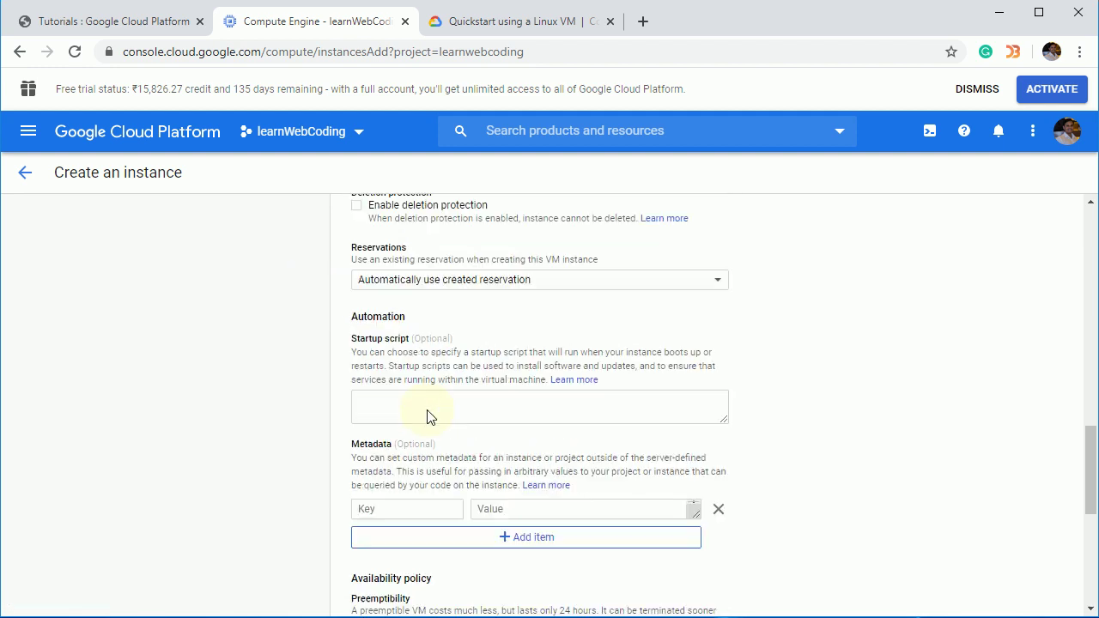
pyautogui.scroll(-1, 430, 417)
pyautogui.scroll(-3, 473, 338)
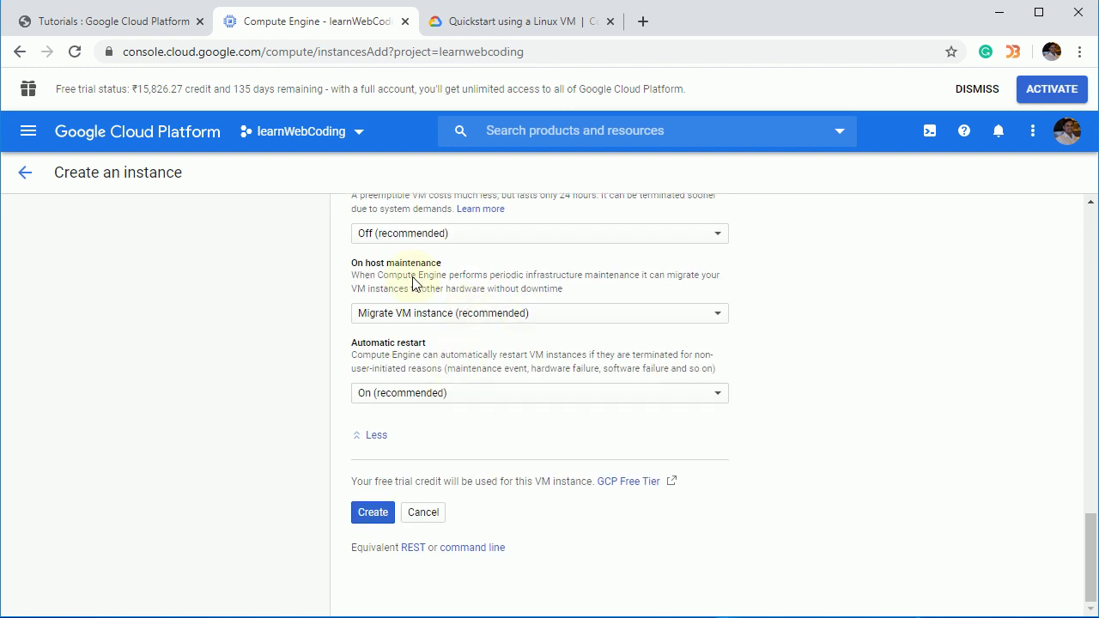
pyautogui.click(393, 512)
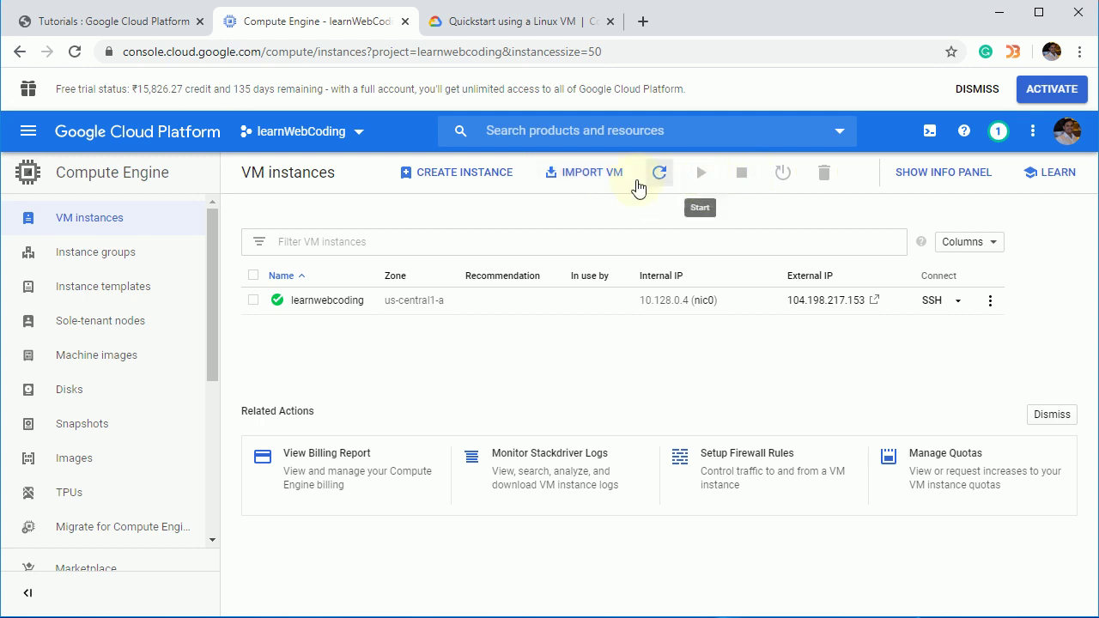
# Try out the snapshot creation form with learnwebcoding as the source disk, and return to the VM instances list without creating it
pyautogui.click(253, 300)
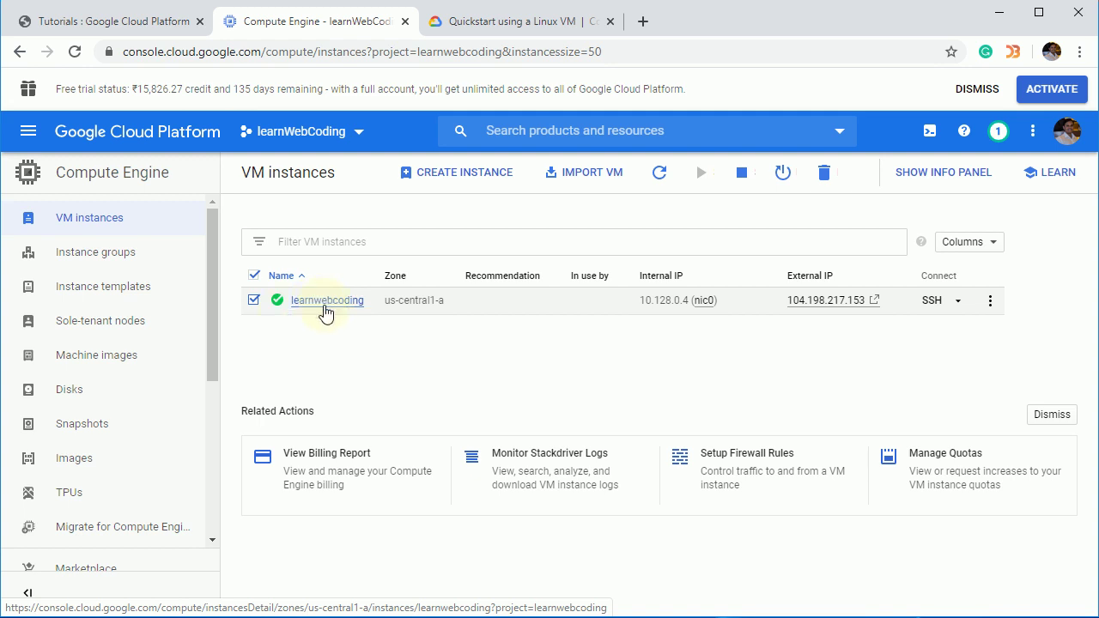
pyautogui.click(84, 425)
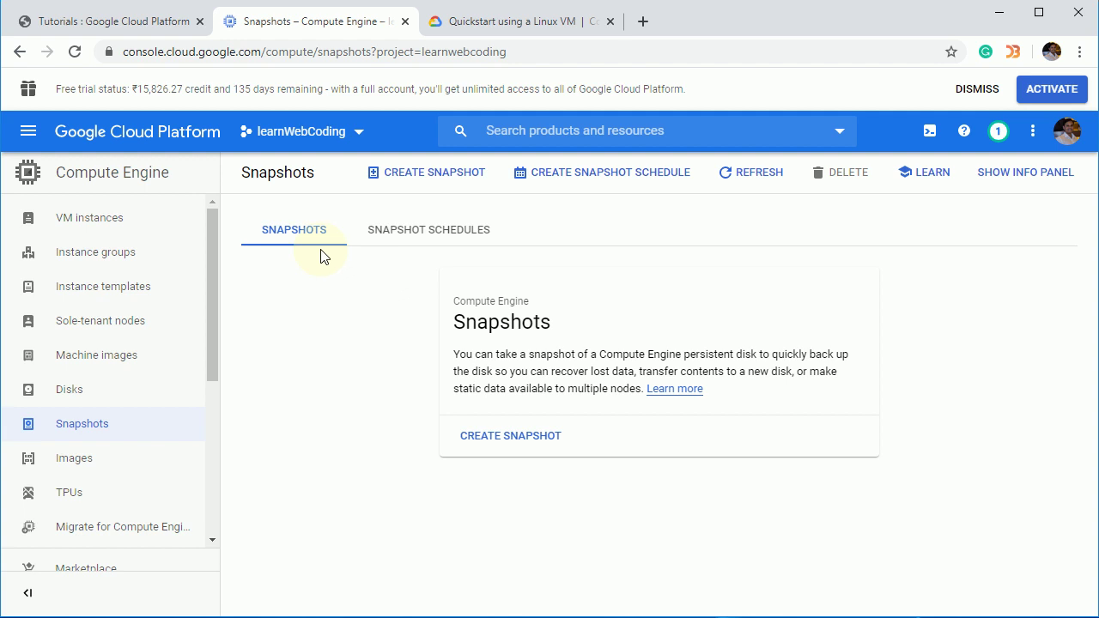
pyautogui.click(520, 442)
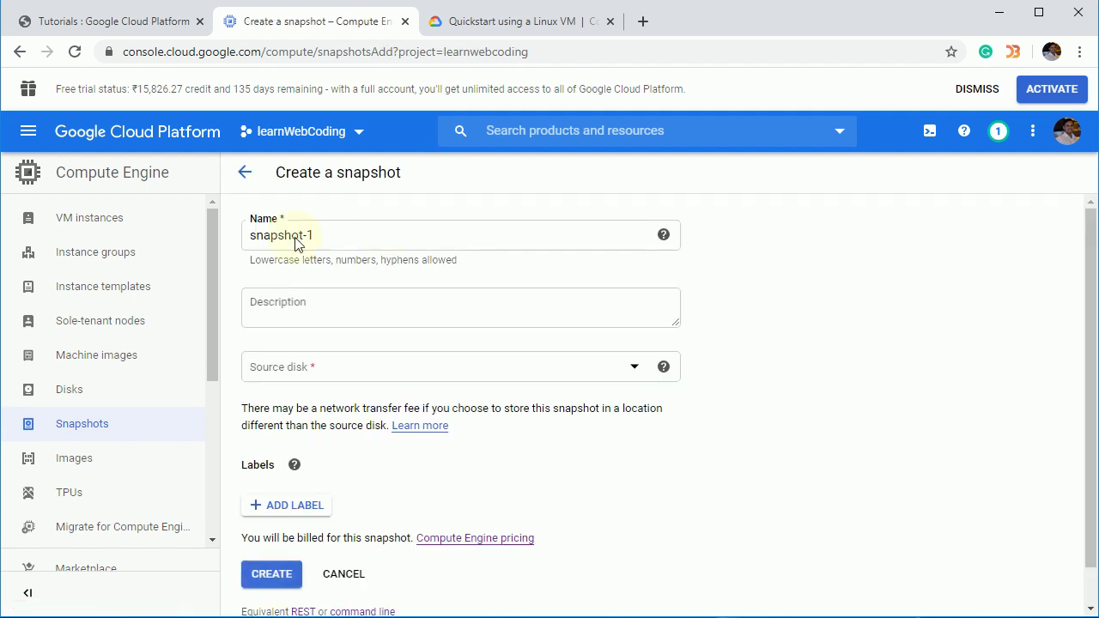
pyautogui.click(395, 380)
pyautogui.click(300, 428)
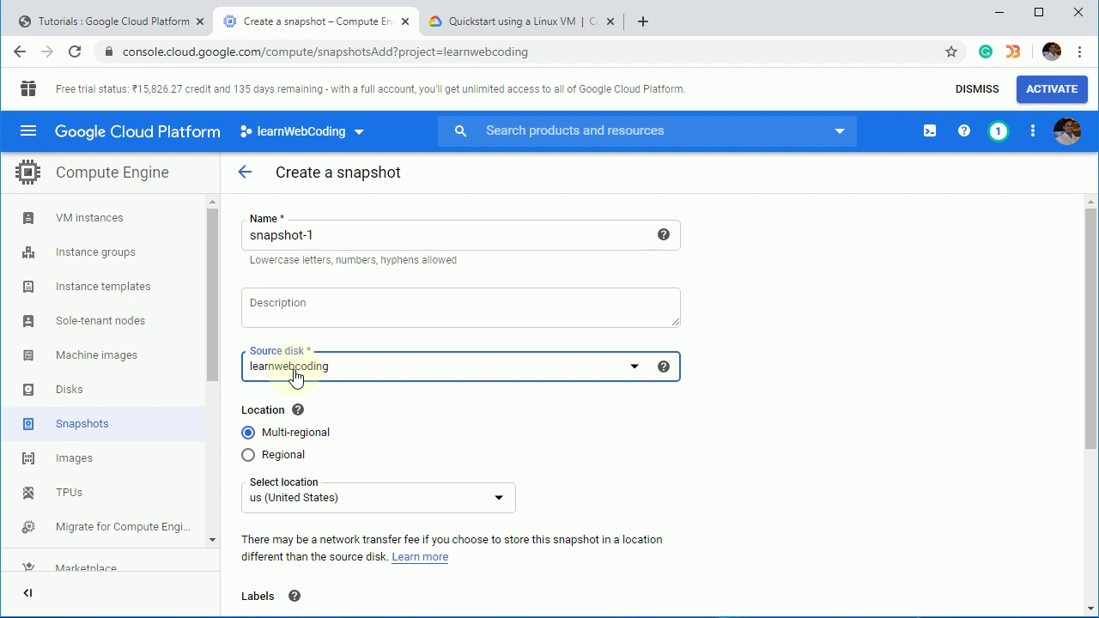
pyautogui.moveTo(326, 230); pyautogui.dragTo(238, 241)
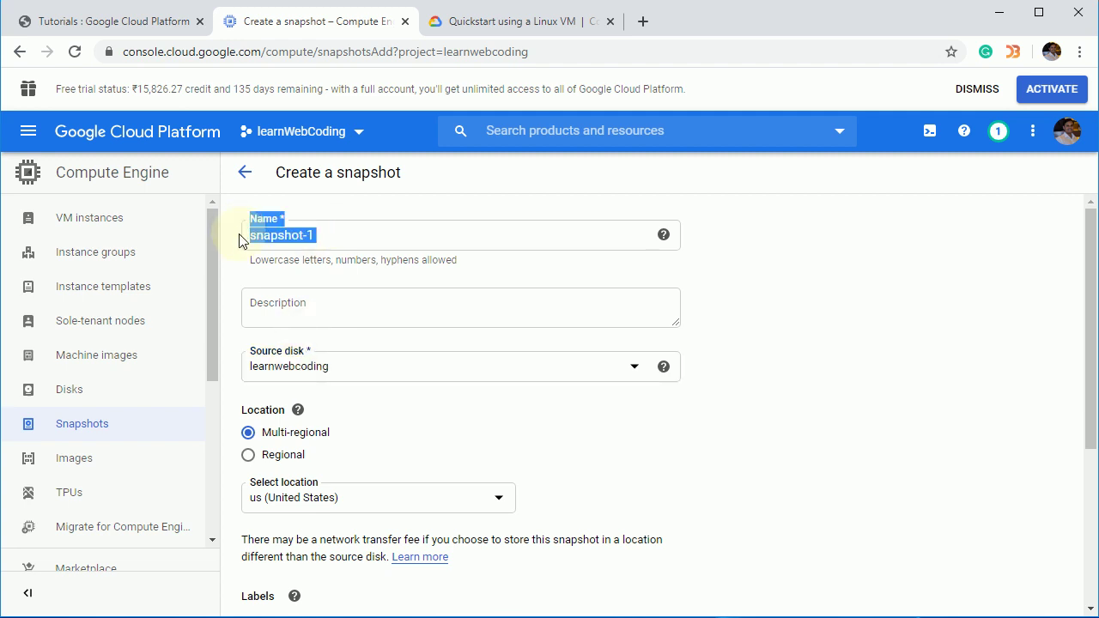
pyautogui.click(309, 315)
pyautogui.scroll(-3, 309, 322)
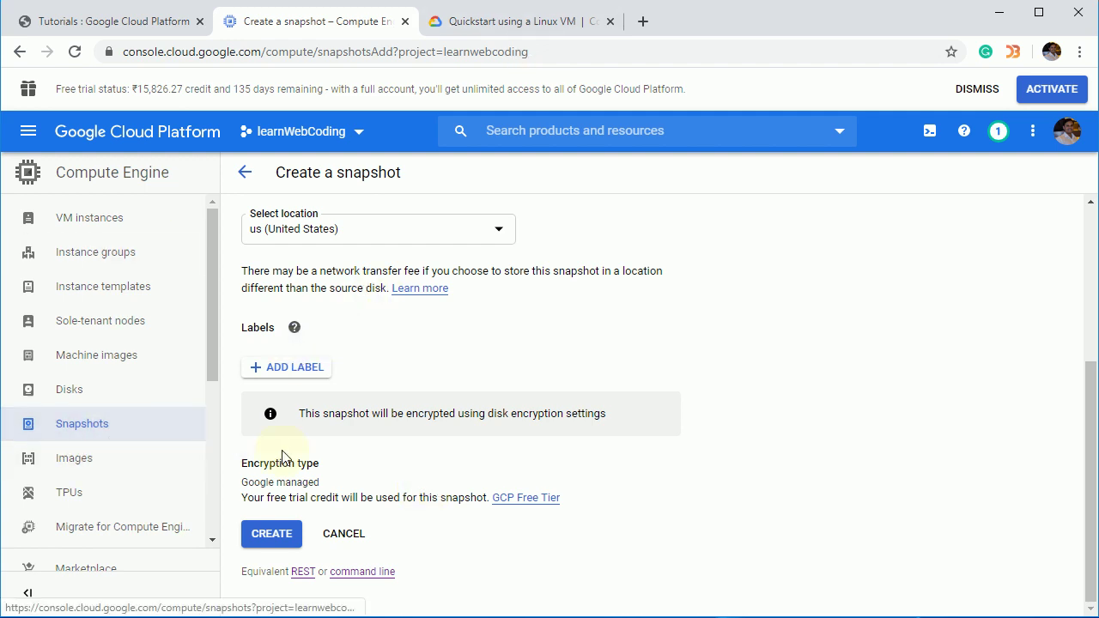
pyautogui.scroll(3, 283, 458)
pyautogui.click(111, 223)
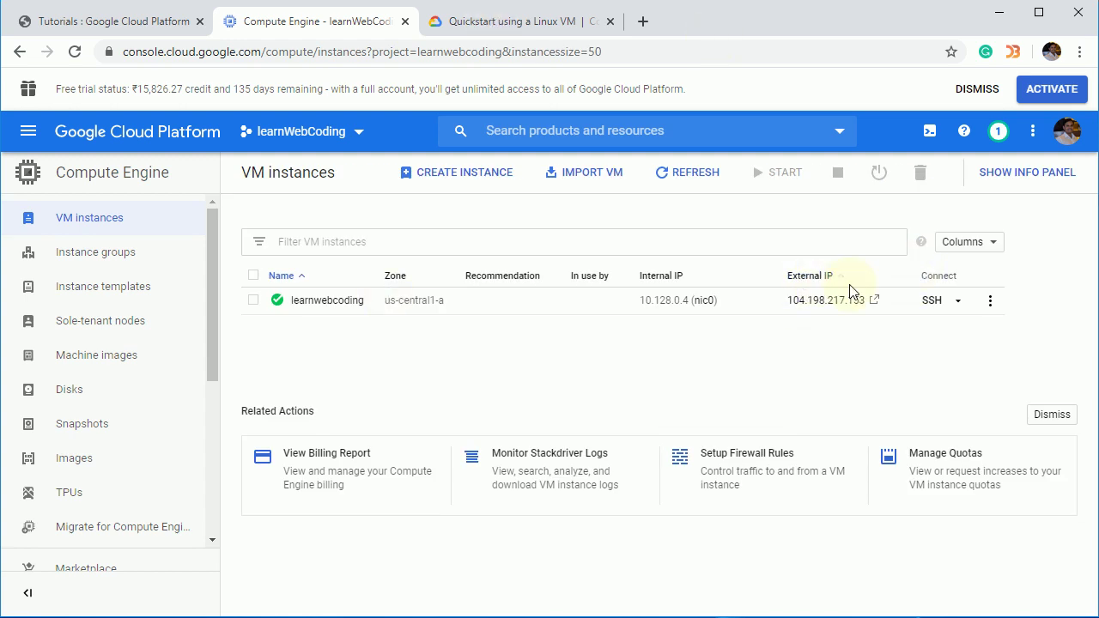
# Test the learnwebcoding instance's external IP in a new browser tab and close that tab
pyautogui.click(874, 303)
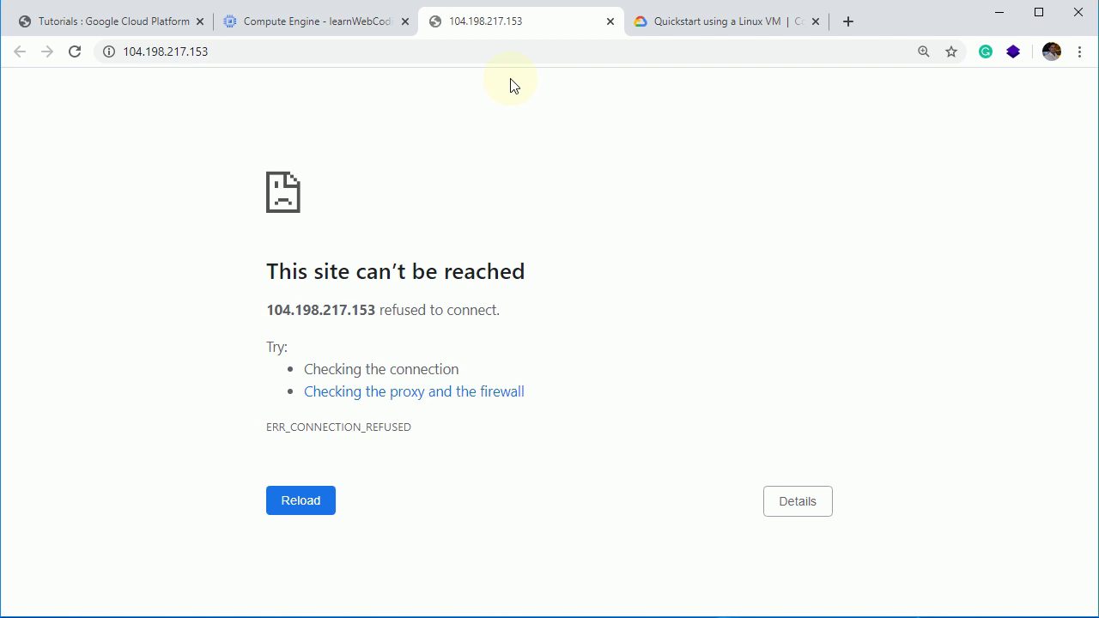
pyautogui.click(611, 23)
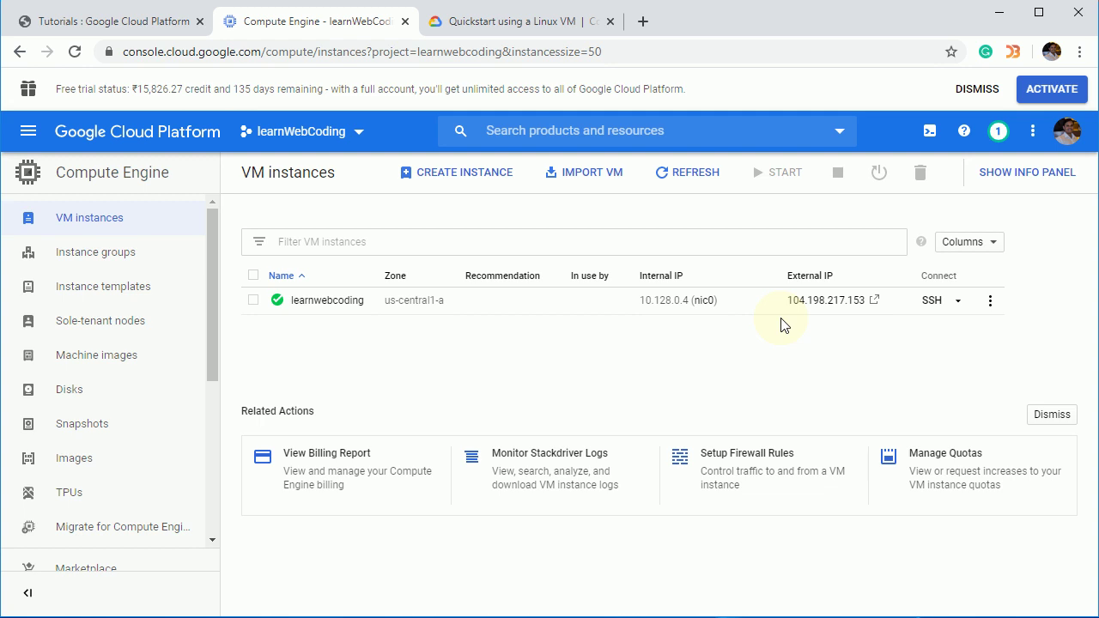
# Open a browser SSH session to the learnwebcoding instance, and move and widen its terminal window
pyautogui.click(957, 302)
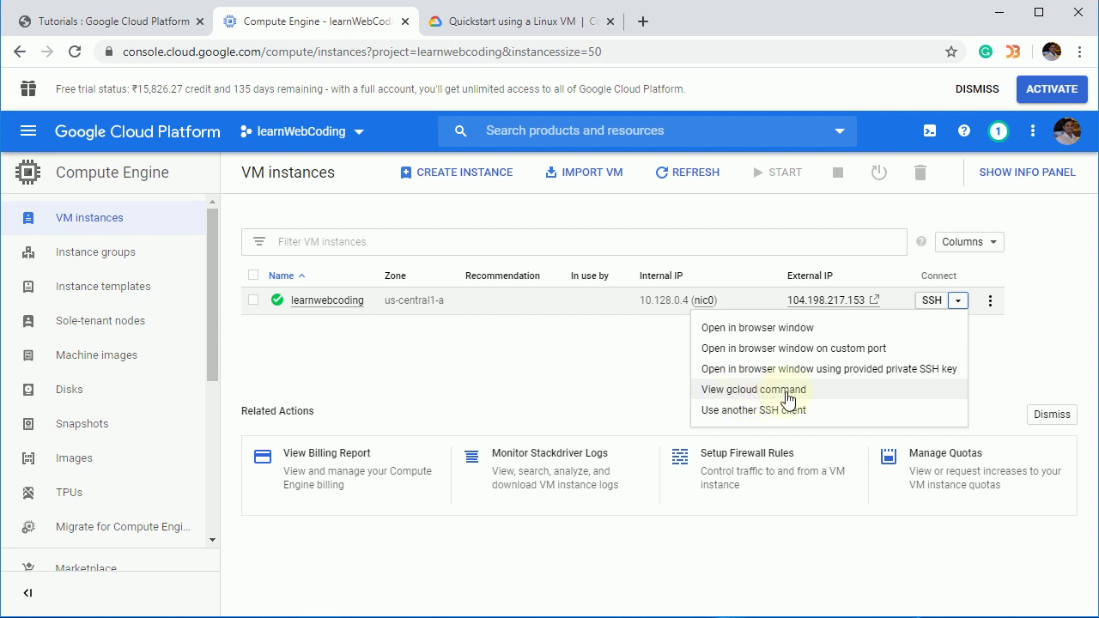
pyautogui.click(780, 335)
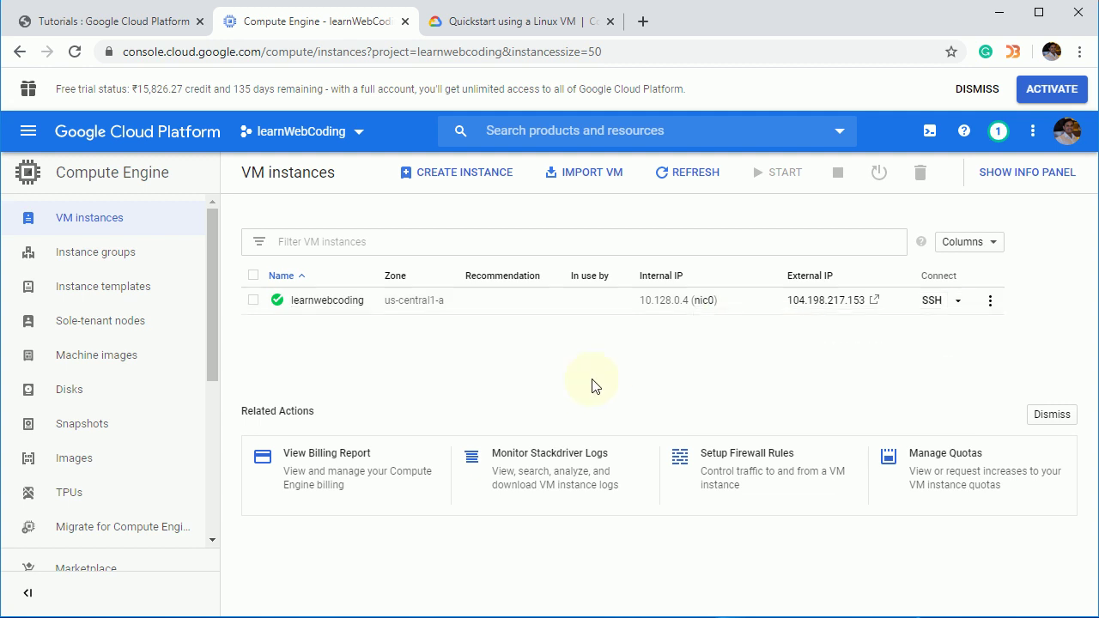
pyautogui.click(932, 303)
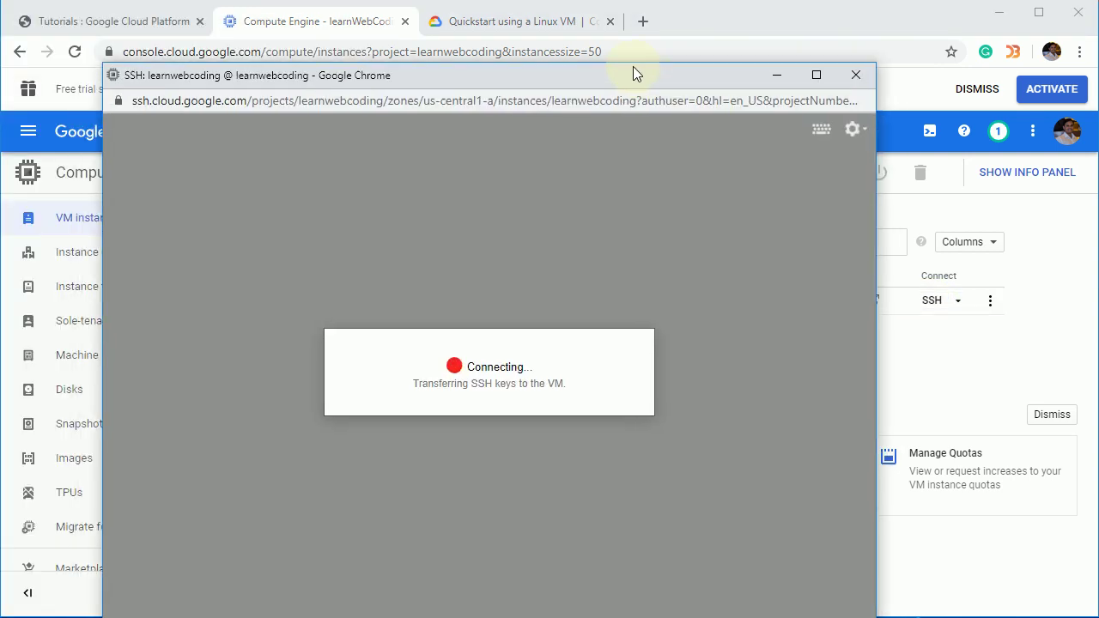
pyautogui.moveTo(632, 73); pyautogui.dragTo(546, 19)
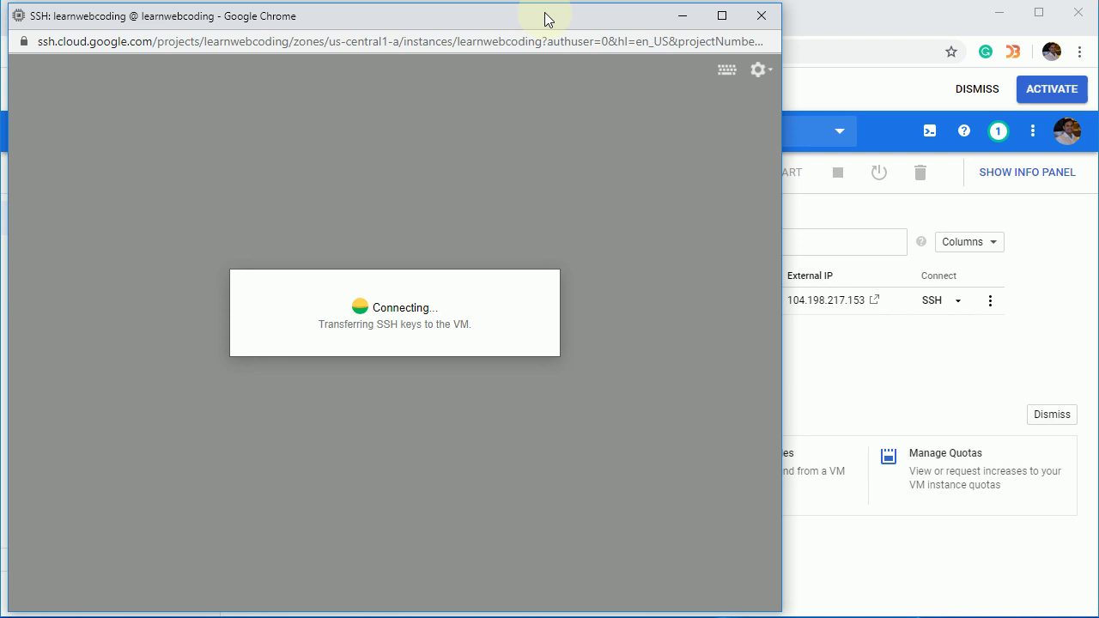
pyautogui.moveTo(781, 256); pyautogui.dragTo(1085, 248)
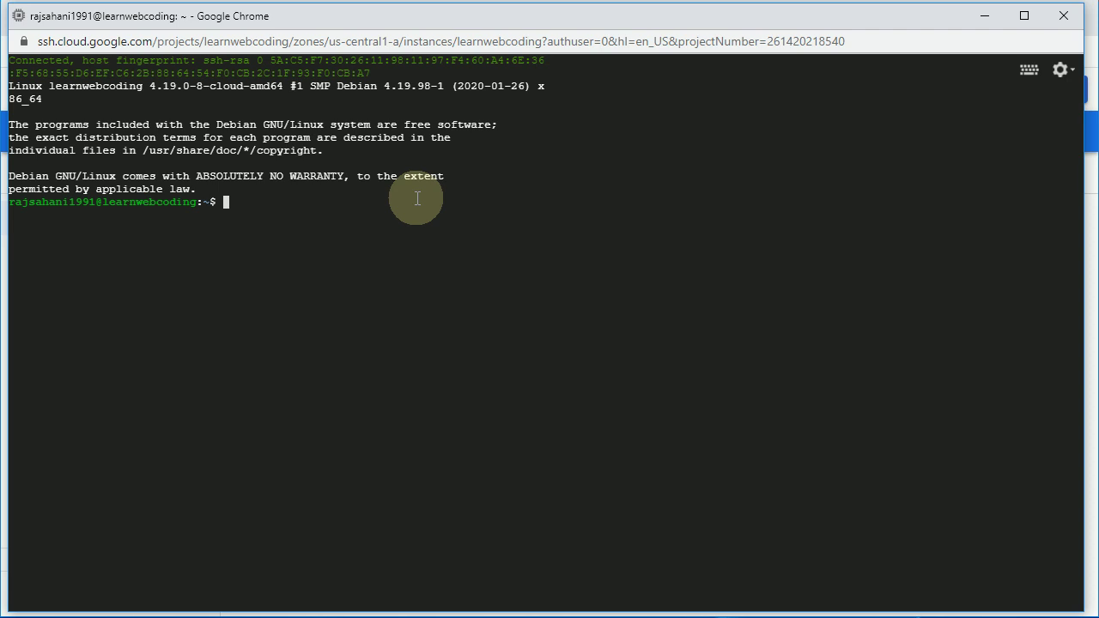
# Print the current working directory in the SSH terminal with pwd and examine the home folder name
pyautogui.write('pw')
pyautogui.write('d')
pyautogui.press('Return')
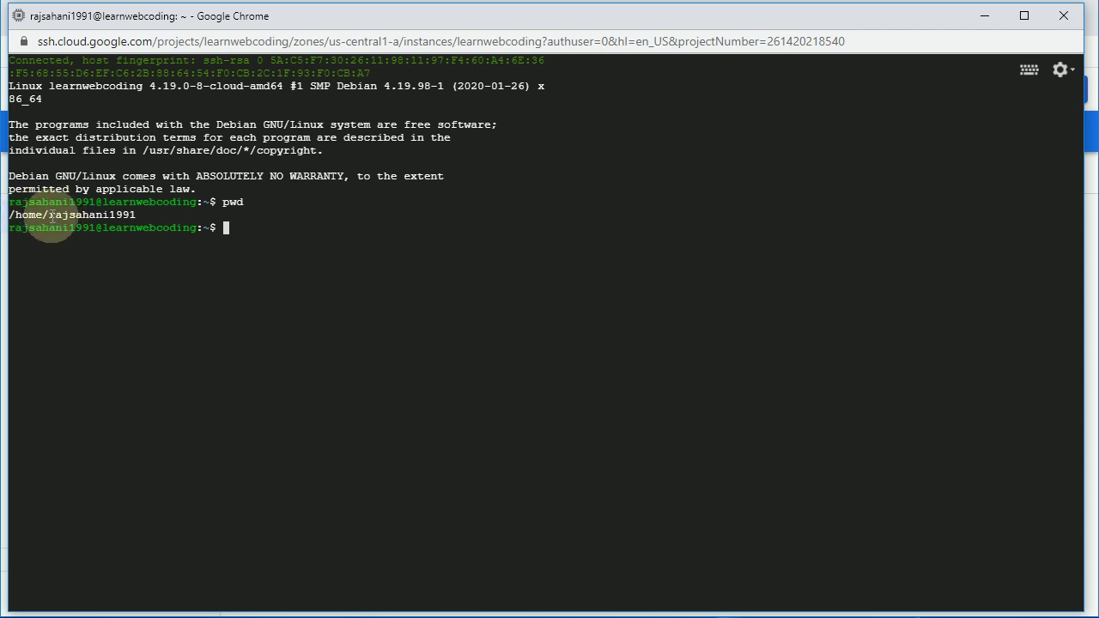
pyautogui.moveTo(49, 215); pyautogui.dragTo(136, 215)
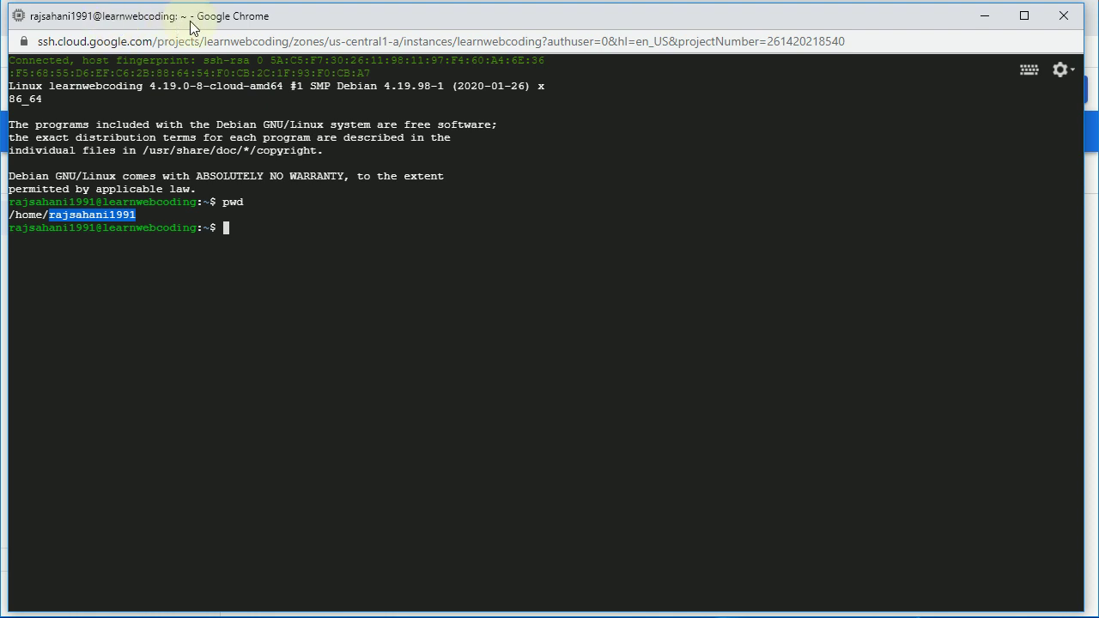
pyautogui.click(294, 231)
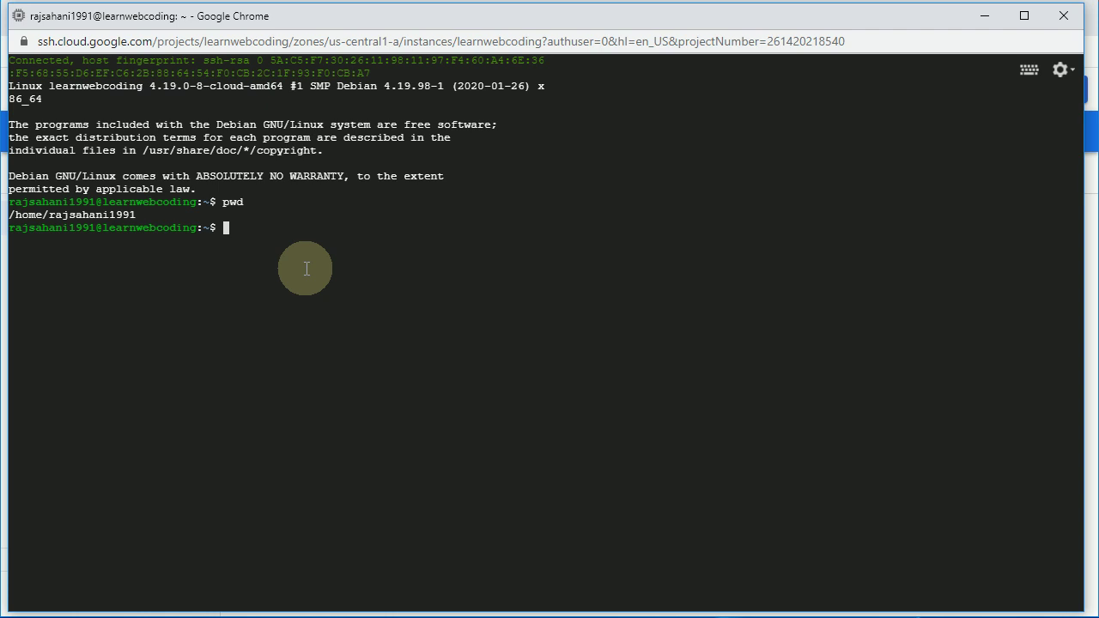
# Refresh the package lists with sudo apt update and install Apache with sudo apt install apache2, answering Y to continue
pyautogui.write('sudo apt update')
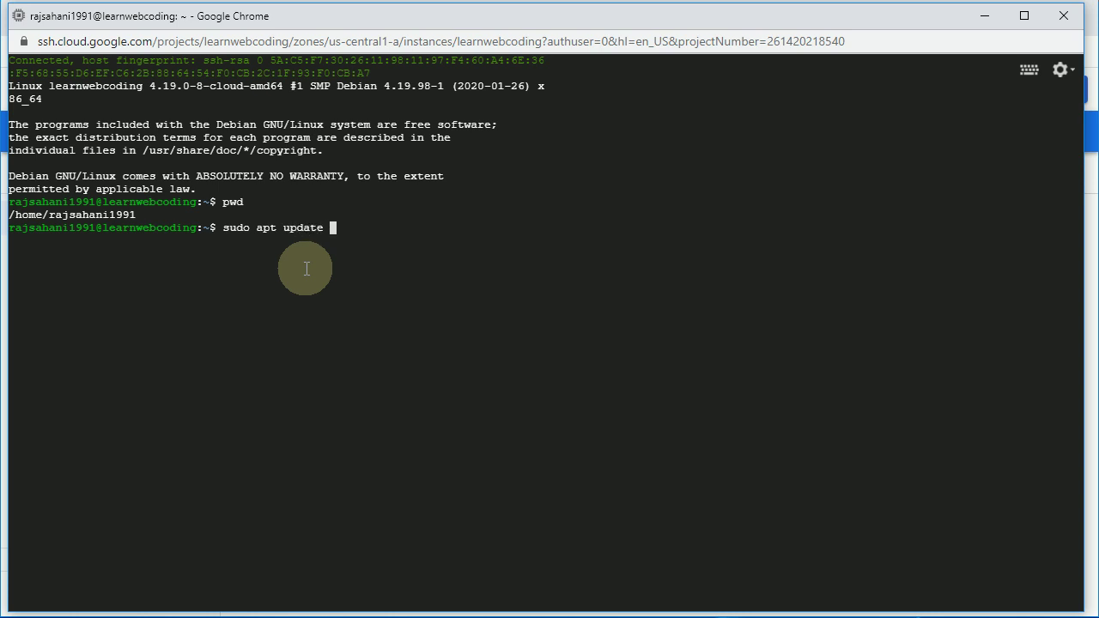
pyautogui.press('Return')
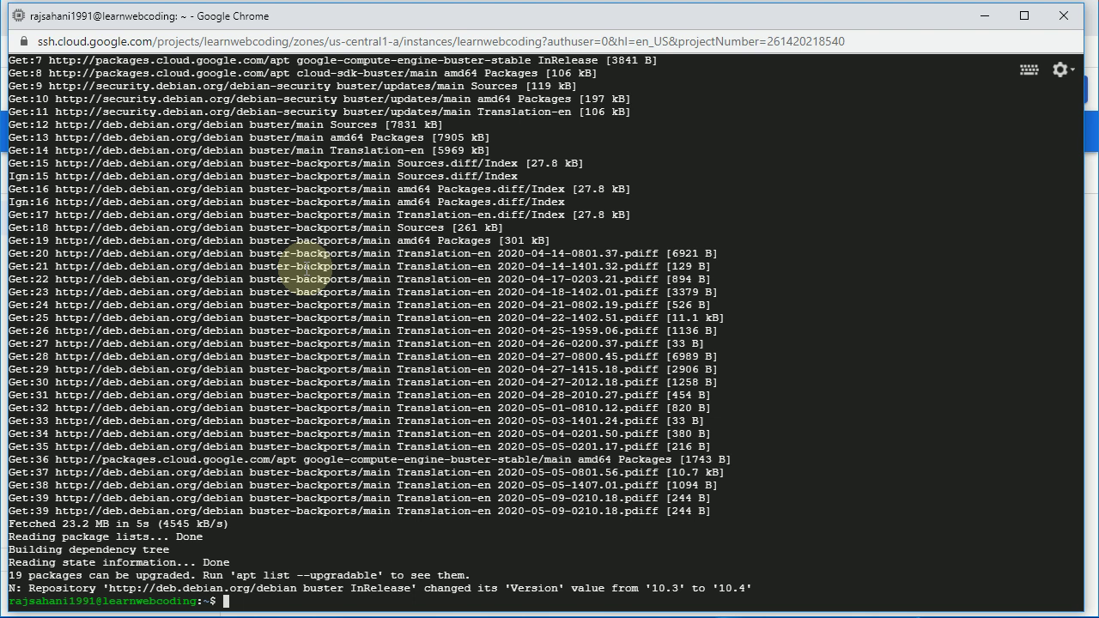
pyautogui.write('sudo apt install apache2')
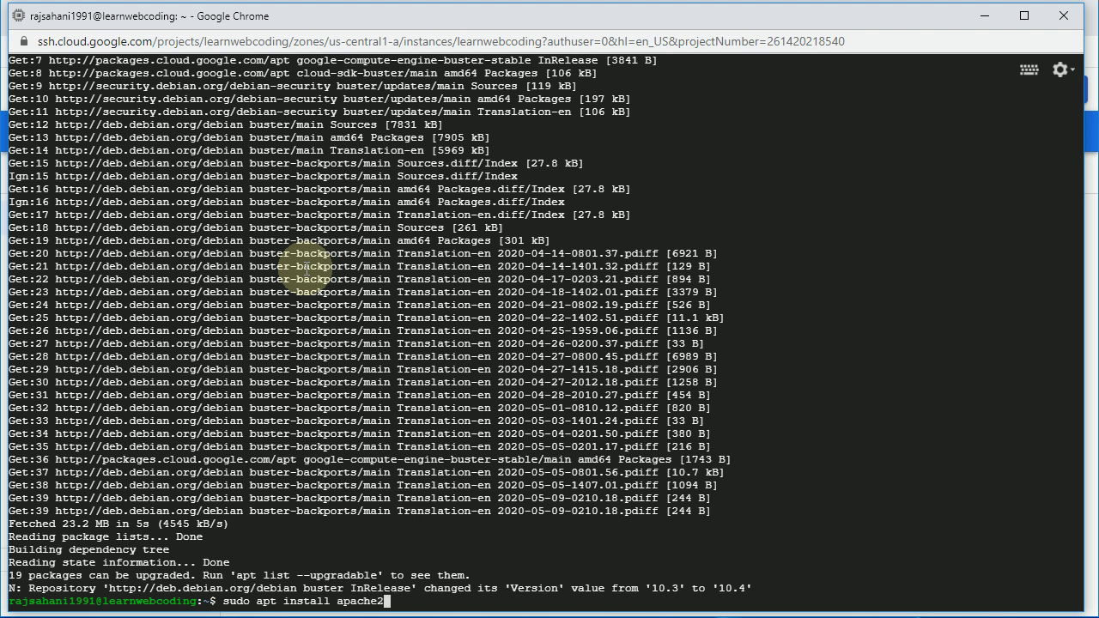
pyautogui.press('Return')
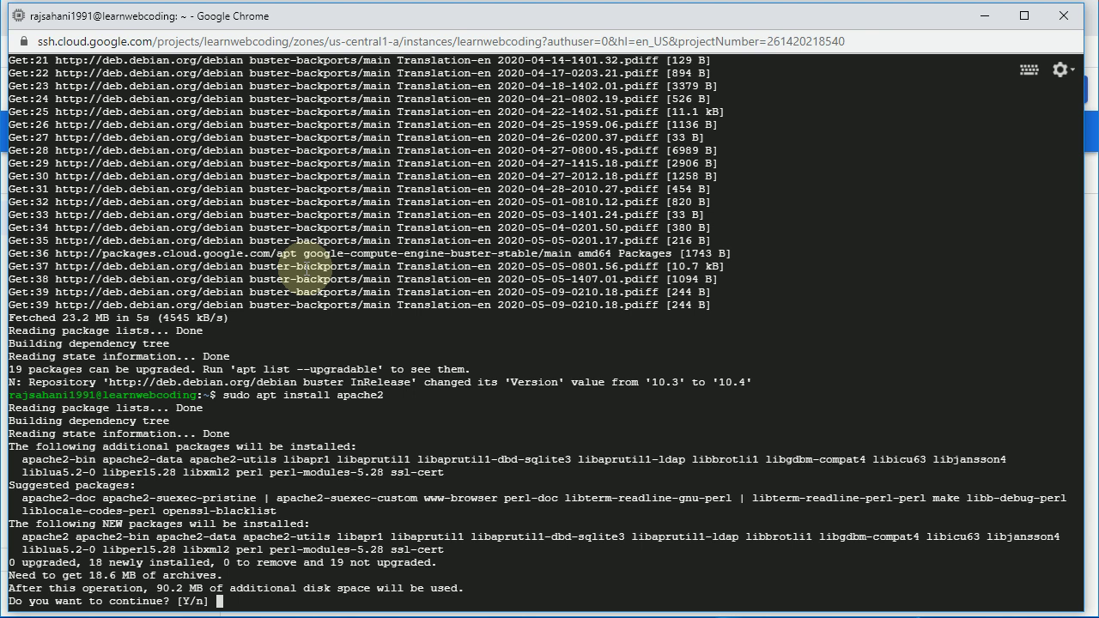
pyautogui.write('Y')
pyautogui.press('Return')
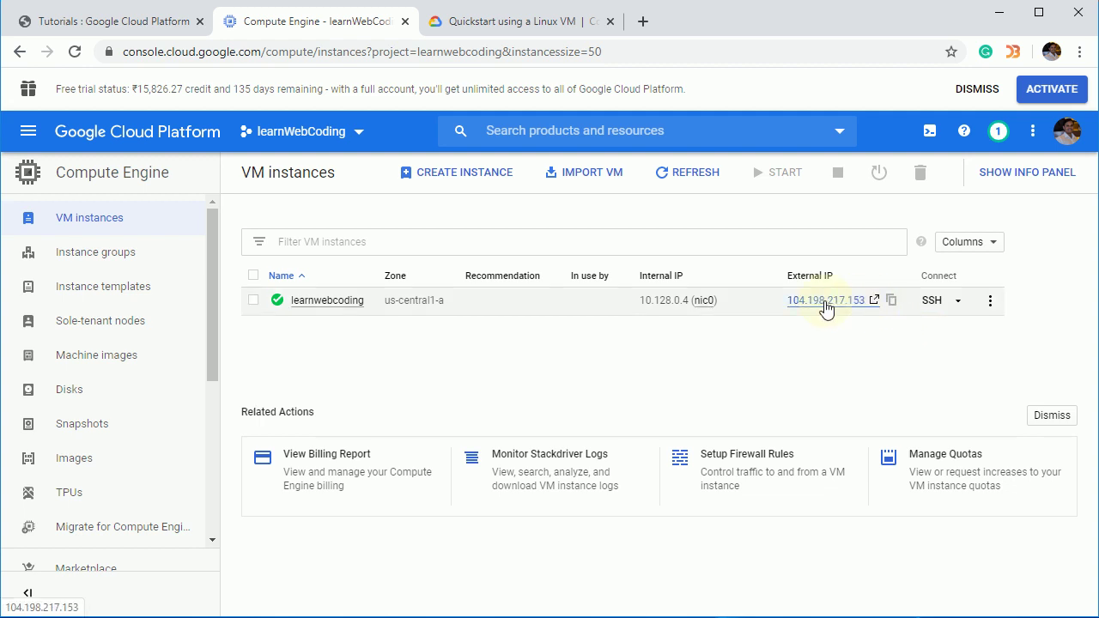
# Open the instance's external IP to check the Apache default page and its index.html path, and return to the SSH terminal
pyautogui.click(875, 301)
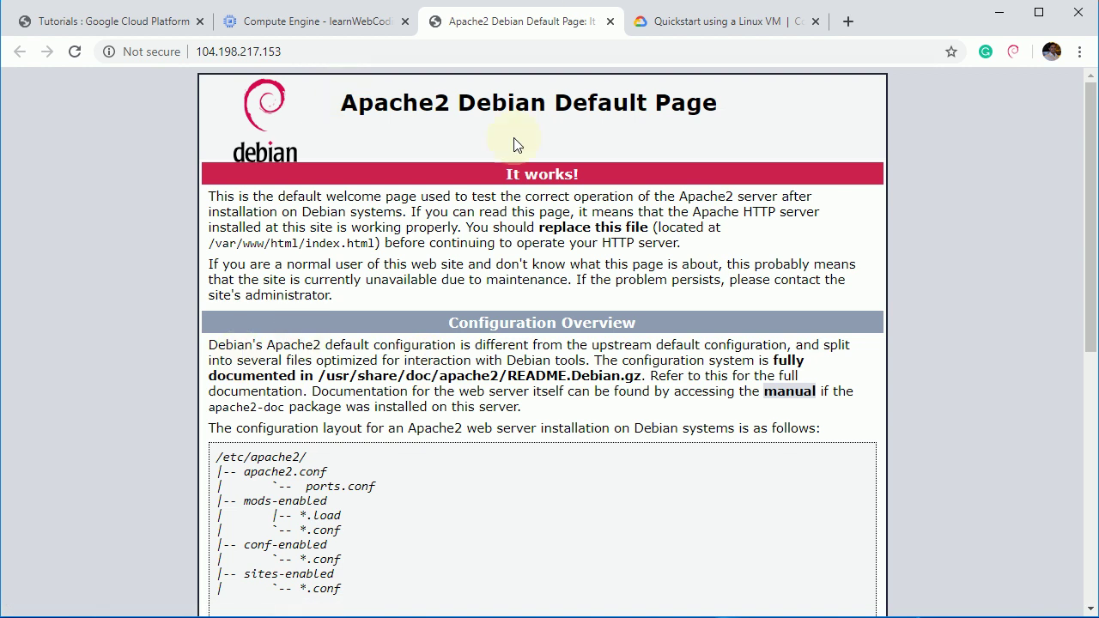
pyautogui.moveTo(214, 244); pyautogui.dragTo(378, 245)
pyautogui.click(306, 243)
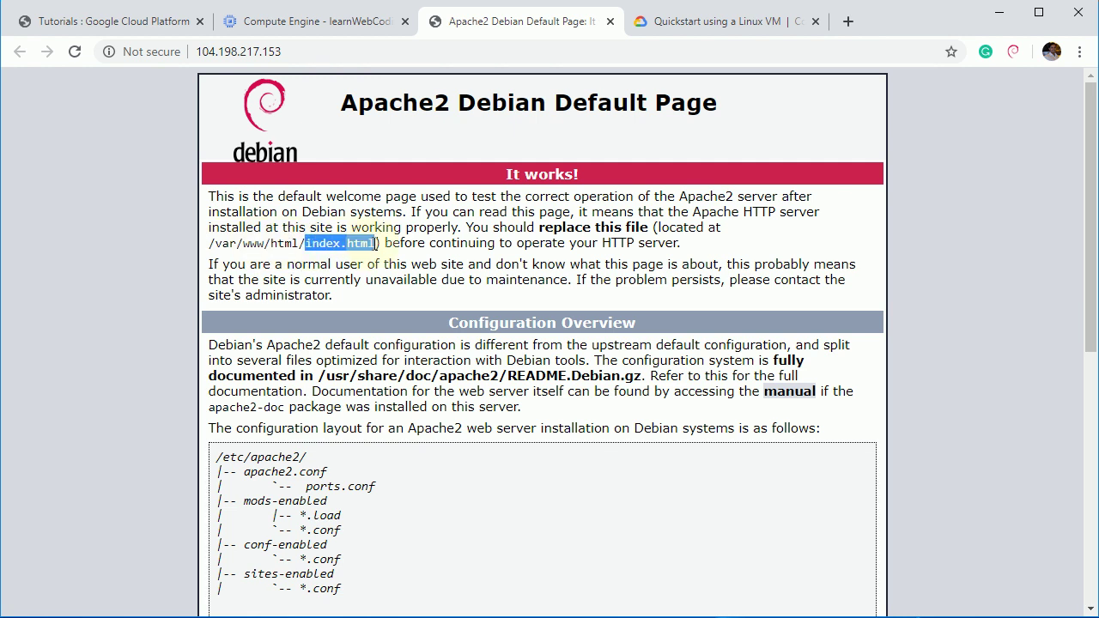
pyautogui.click(381, 260)
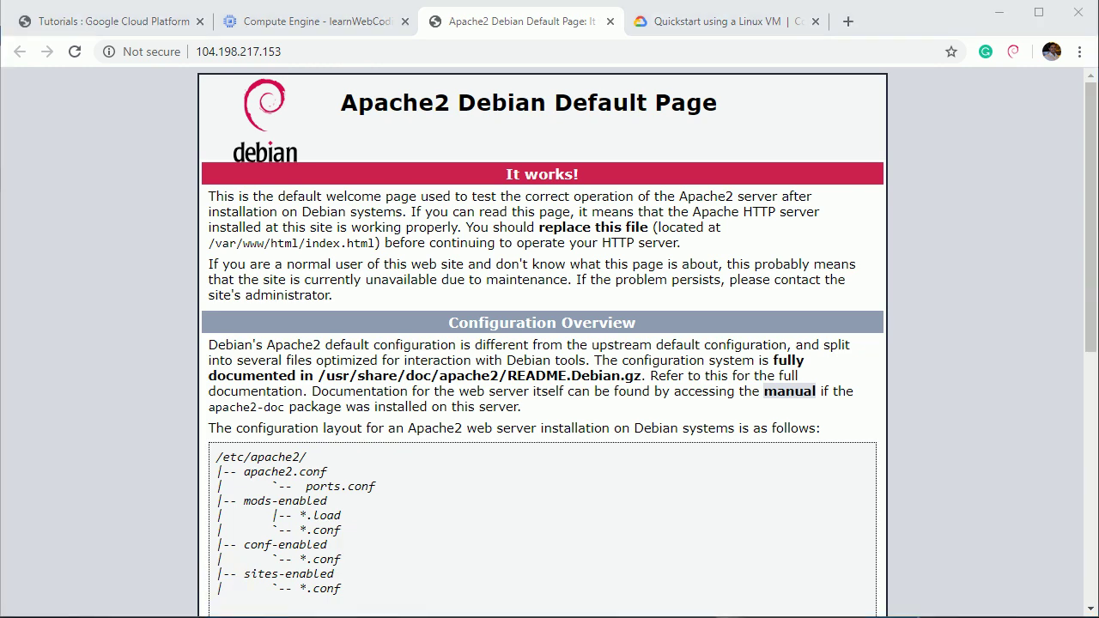
pyautogui.hotkey('alt', 'Tab')
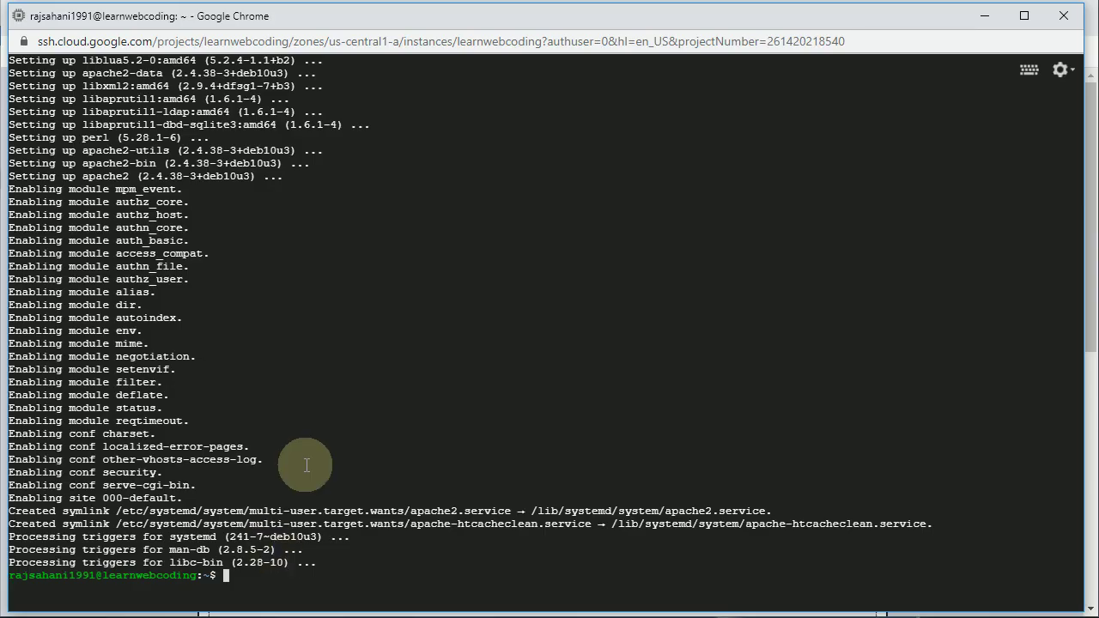
# Change to the /var/www/html/ directory in the SSH terminal and list its files with ls
pyautogui.write('cd /var/www/html/')
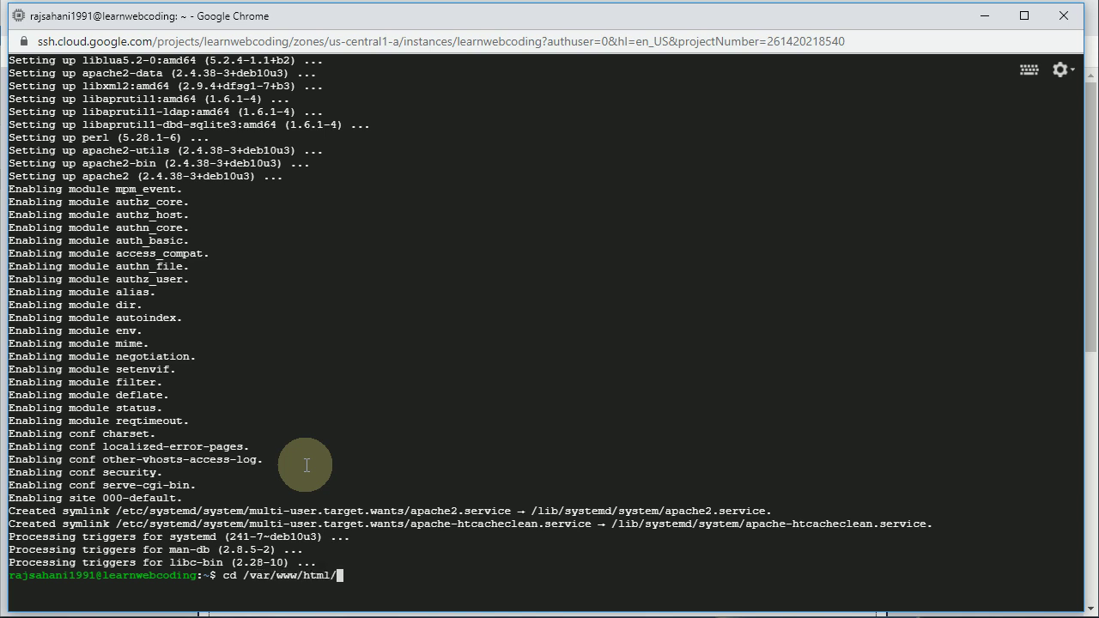
pyautogui.press('Return')
pyautogui.write('ls')
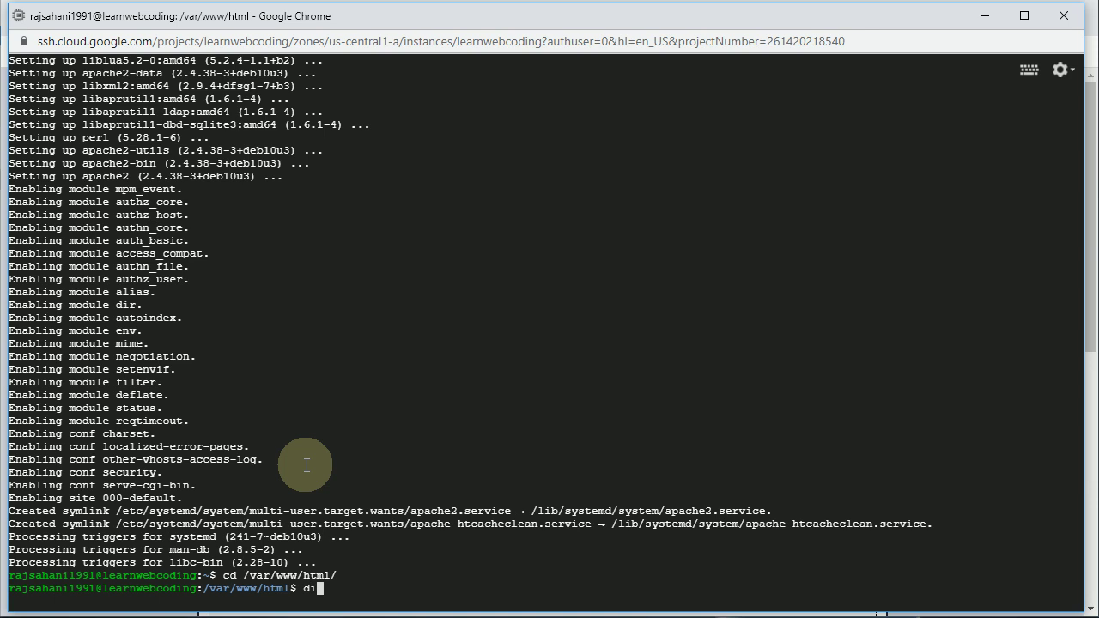
pyautogui.press('BackSpace')
pyautogui.press('BackSpace')
pyautogui.write('ls')
pyautogui.press('Return')
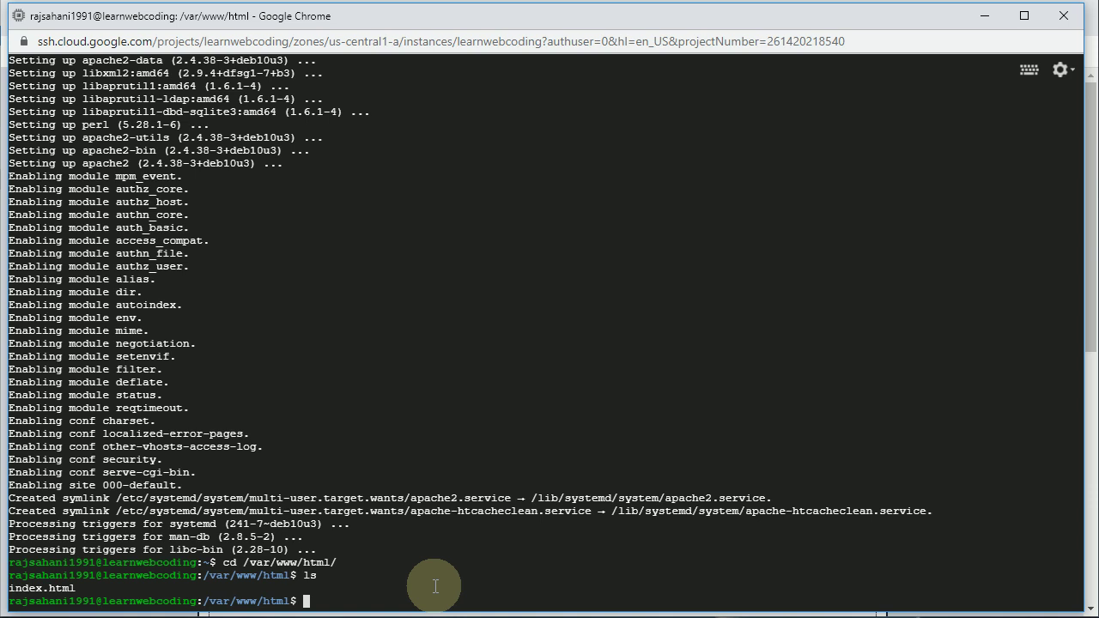
# Try to write "Hello There" into file.html by redirecting the output of echo
pyautogui.write('echo')
pyautogui.press('BackSpace')
pyautogui.write('tou')
pyautogui.press('BackSpace')
pyautogui.press('BackSpace')
pyautogui.press('BackSpace')
pyautogui.write('echo ""')
pyautogui.press('Left')
pyautogui.write('Hello There')
pyautogui.press('Right')
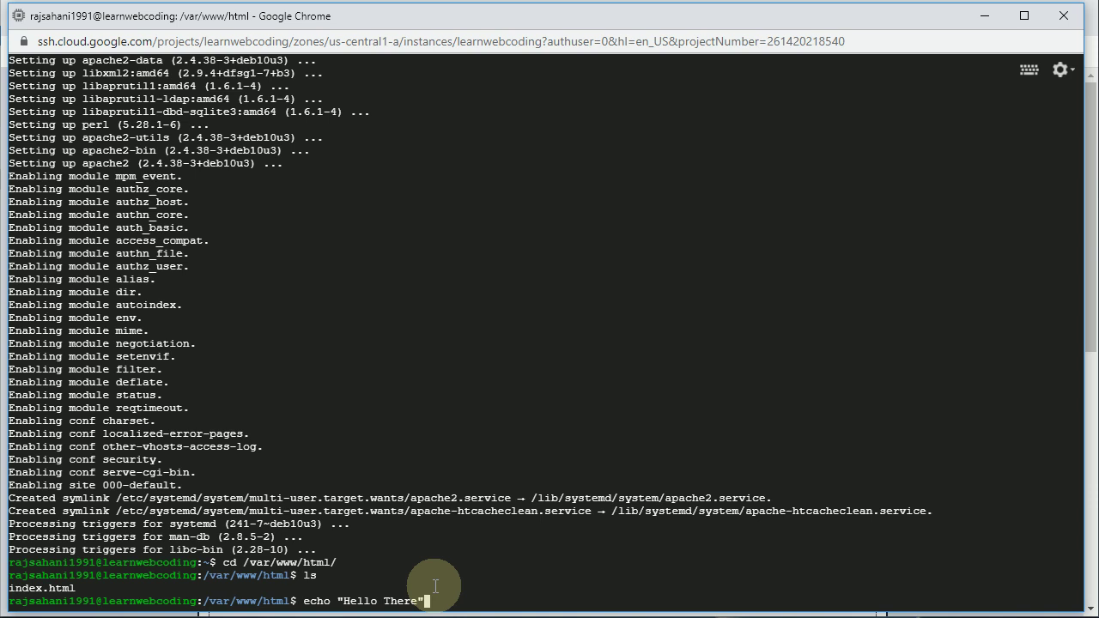
pyautogui.write('> file.html')
pyautogui.press('Return')
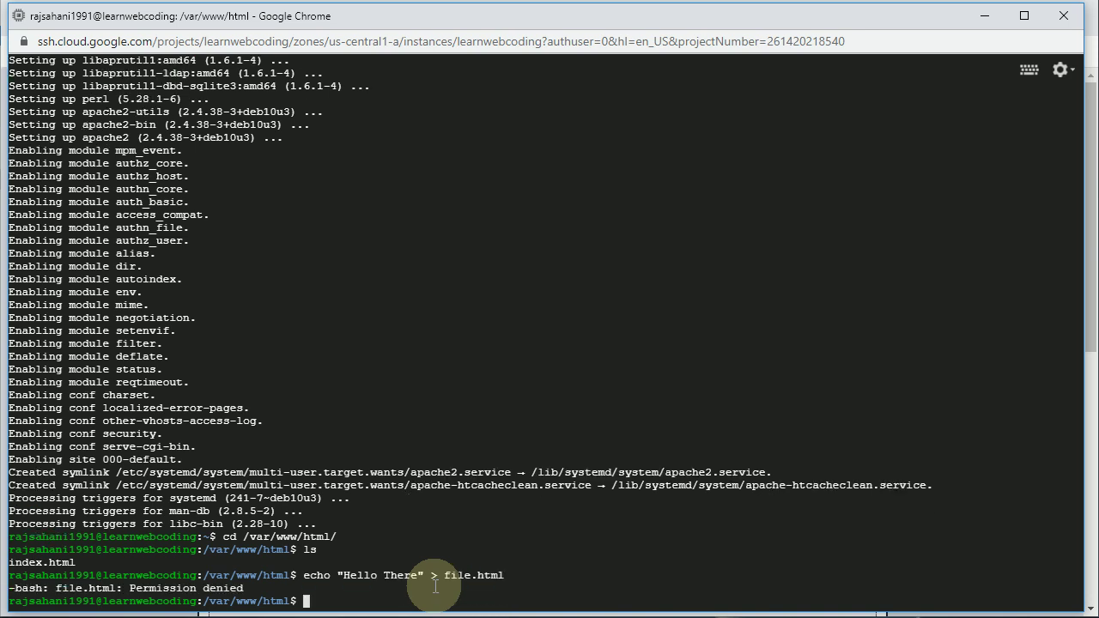
# Try the same echo "Hello There" > file.html command again with sudo in front
pyautogui.press('Up')
pyautogui.press('Home')
pyautogui.write('sudo')
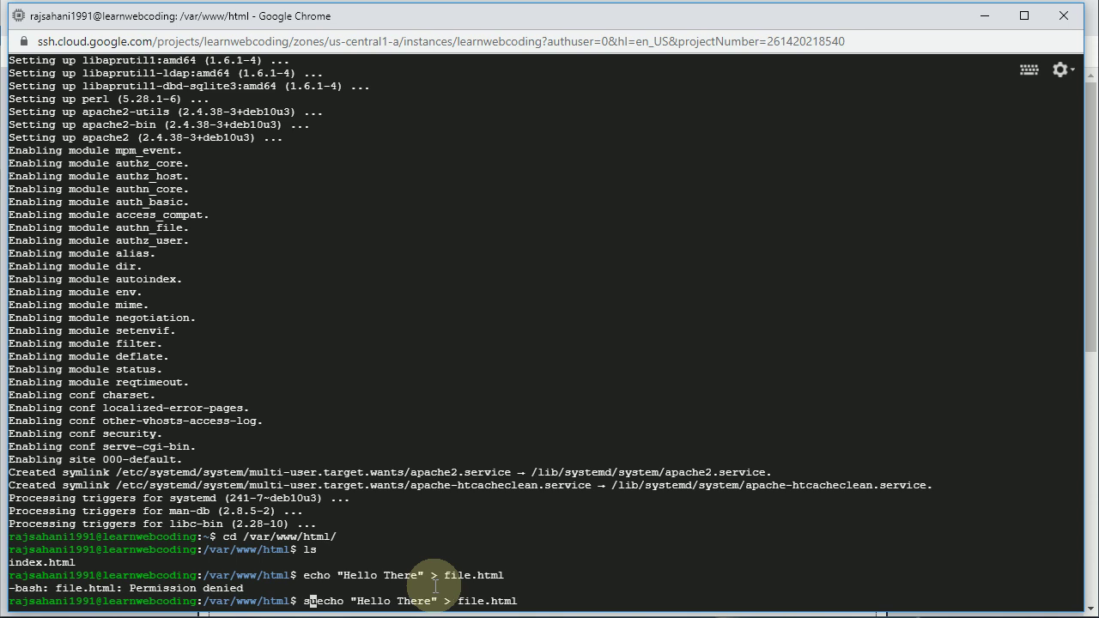
pyautogui.press('Return')
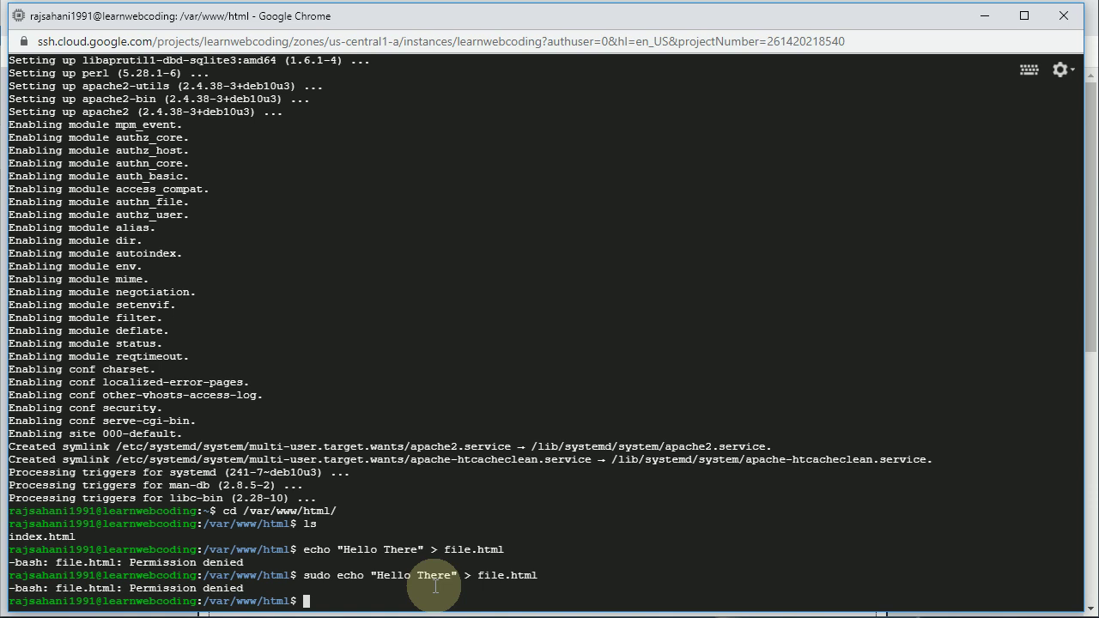
# Create an empty file.html with sudo touch and list the directory's files
pyautogui.write('touche')
pyautogui.press('BackSpace')
pyautogui.write('file.html')
pyautogui.hotkey('ctrl', 'Left')
pyautogui.hotkey('ctrl', 'Left')
pyautogui.hotkey('ctrl', 'Left')
pyautogui.write('sudo')
pyautogui.press('Return')
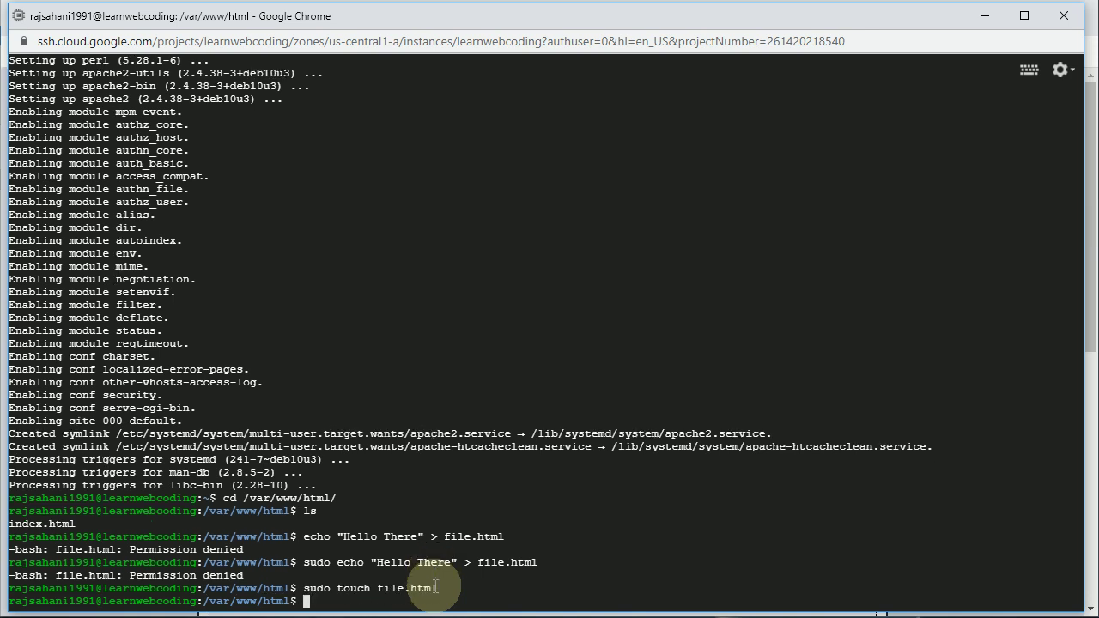
pyautogui.write('ls')
pyautogui.press('Return')
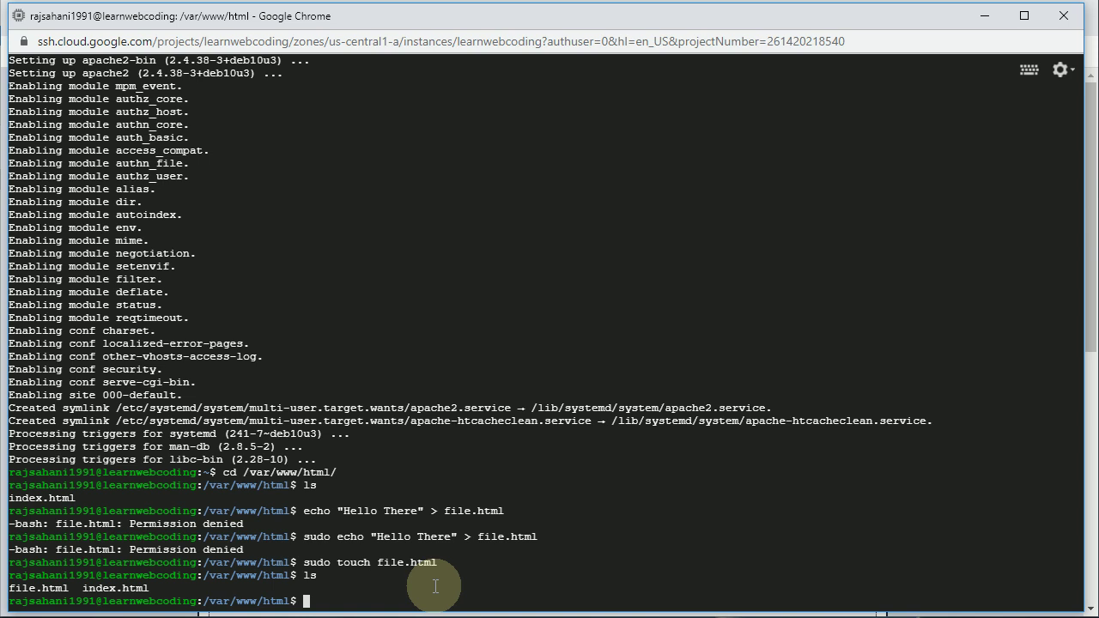
# Open file.html for editing in nano with sudo
pyautogui.write('file')
pyautogui.press('BackSpace')
pyautogui.press('BackSpace')
pyautogui.press('BackSpace')
pyautogui.press('BackSpace')
pyautogui.write('nano')
pyautogui.press('Home')
pyautogui.write('sudo')
pyautogui.press('End')
pyautogui.write('file')
pyautogui.press('Tab')
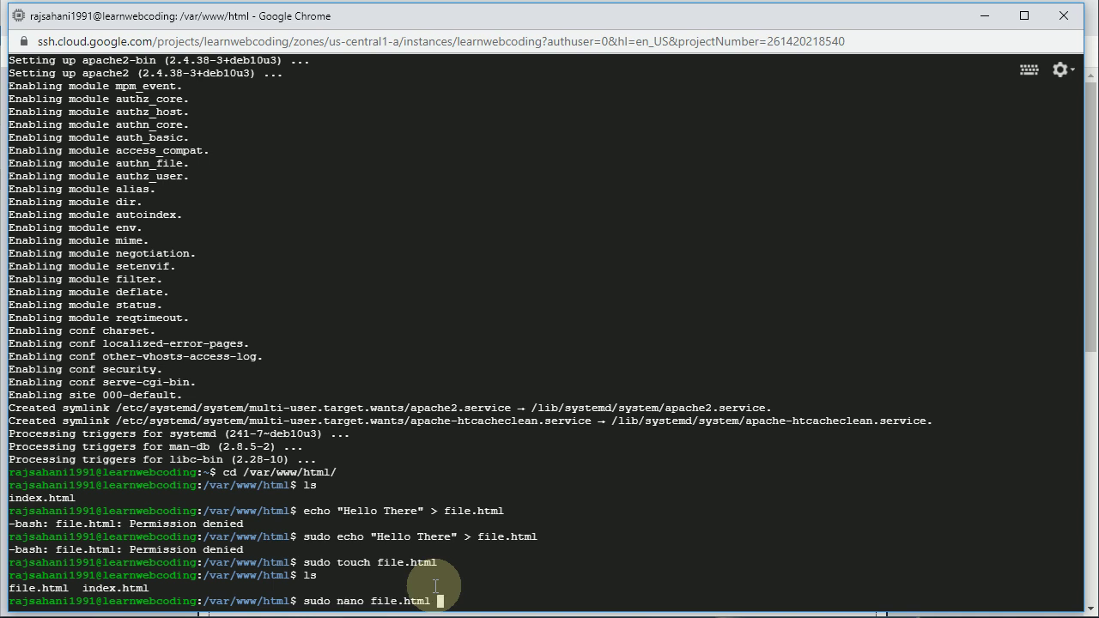
pyautogui.press('Return')
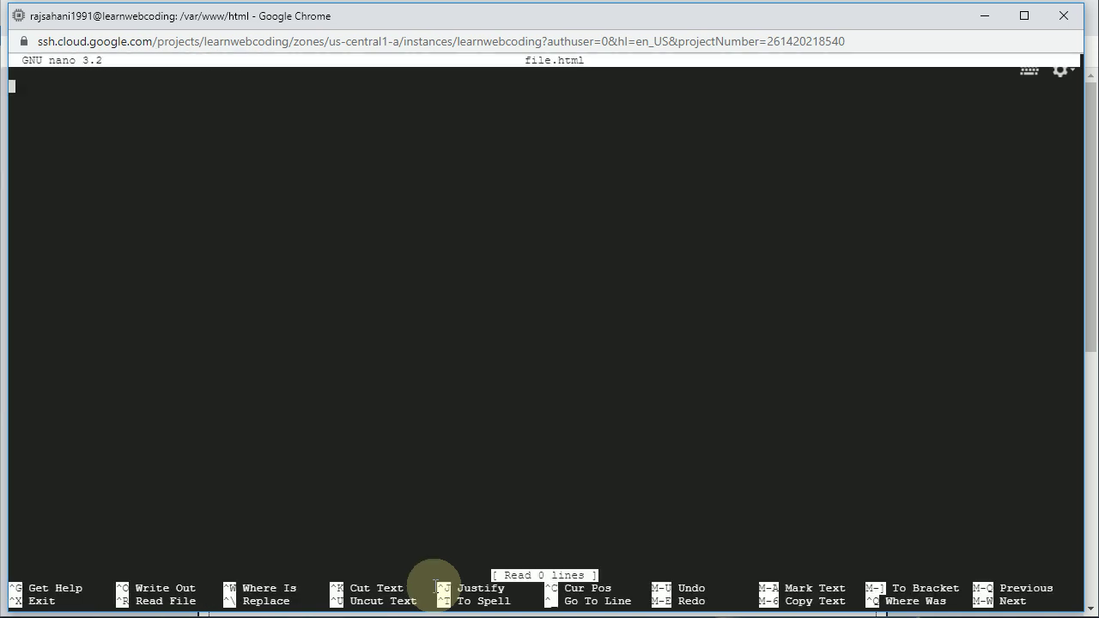
# Write the text "Hello There." in file.html and save the file under the same name
pyautogui.write('Hello There')
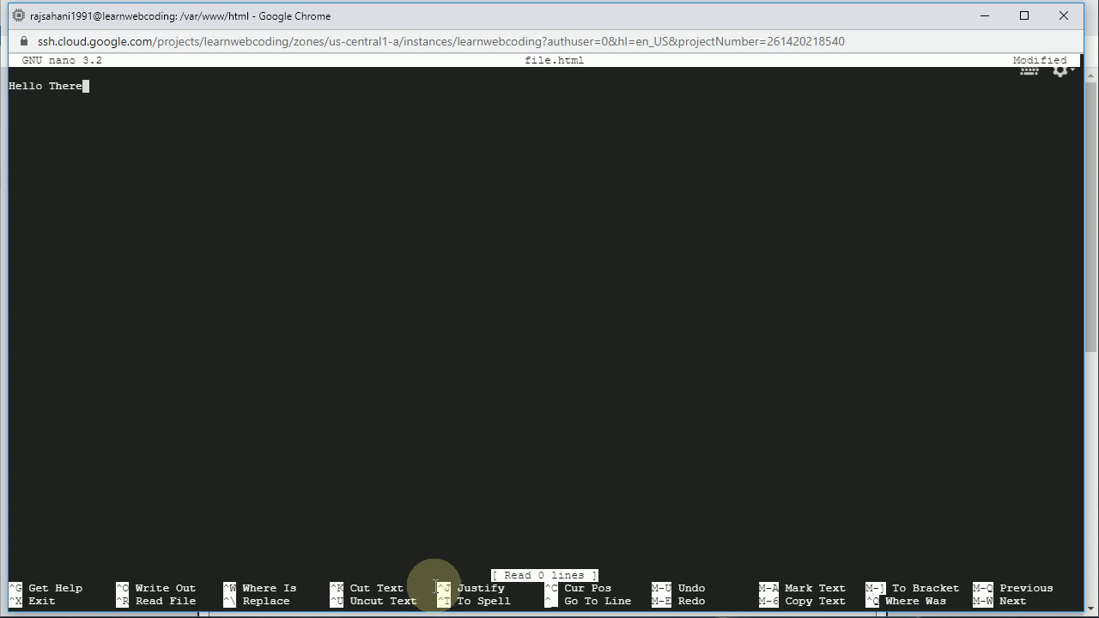
pyautogui.write('.')
pyautogui.hotkey('ctrl', 'o')
pyautogui.press('Return')
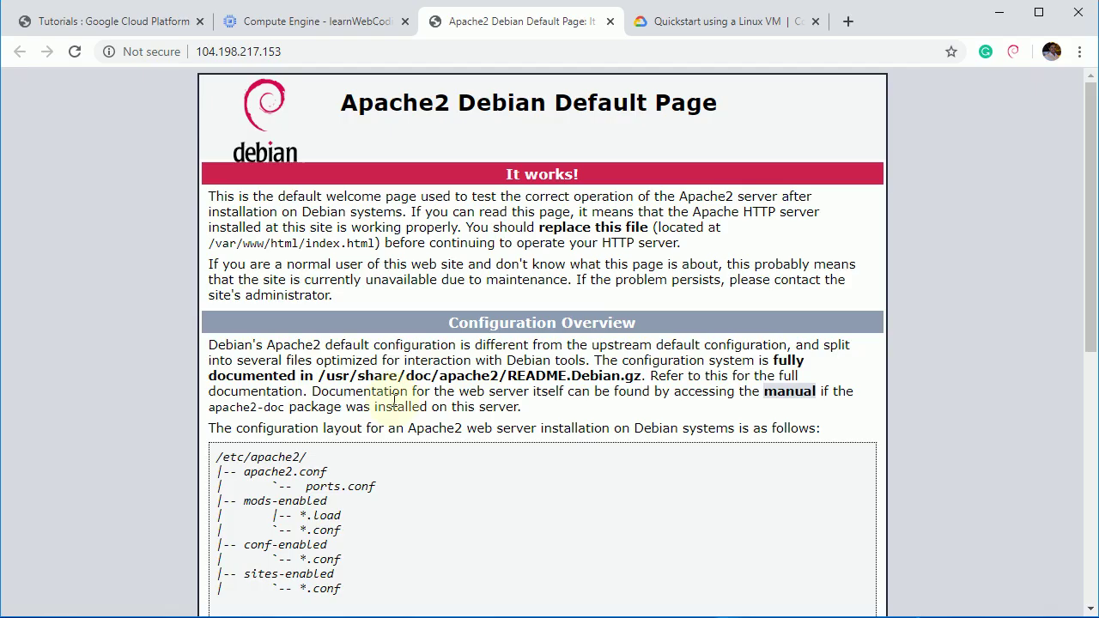
# Load /file.html at the instance's external IP in the browser, check its text, and return to the VM instances page
pyautogui.click(467, 53)
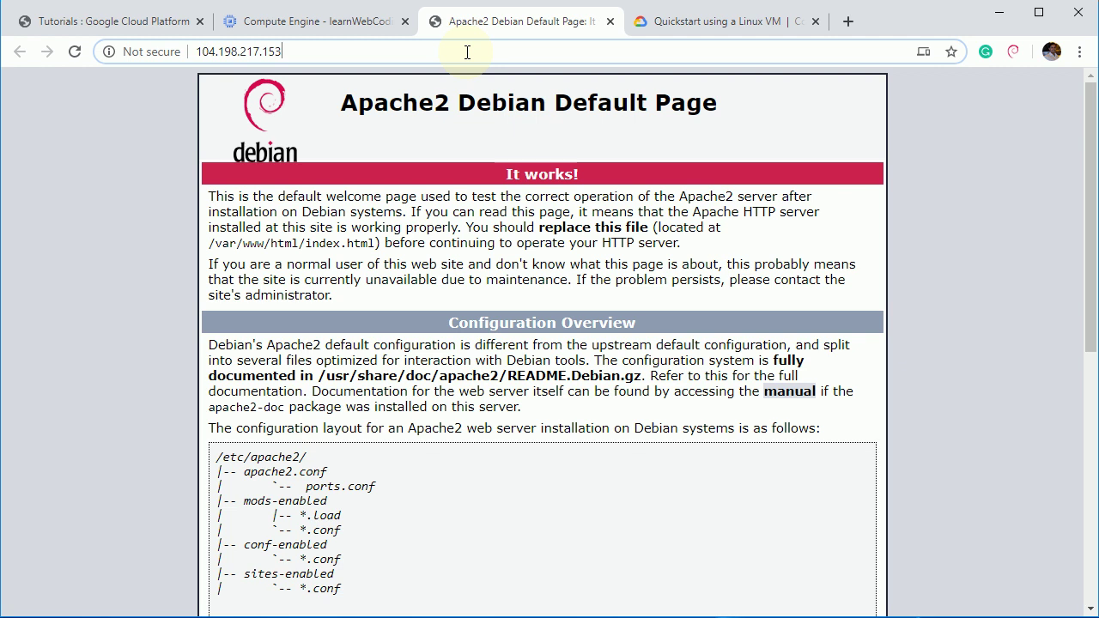
pyautogui.write('/file.')
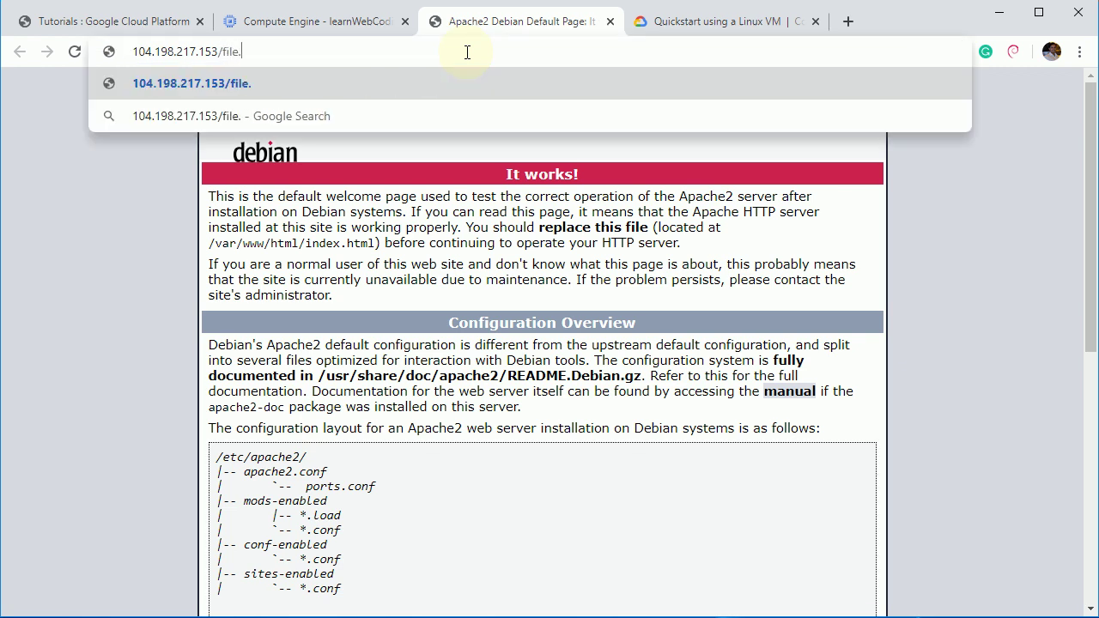
pyautogui.write('html')
pyautogui.press('Return')
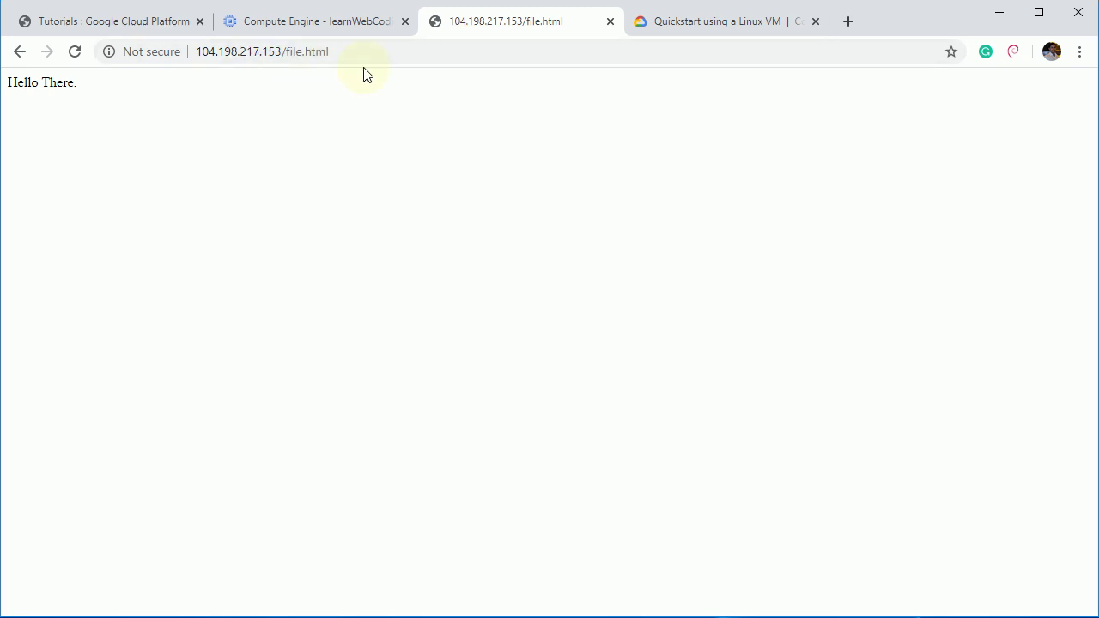
pyautogui.moveTo(17, 82); pyautogui.dragTo(98, 81)
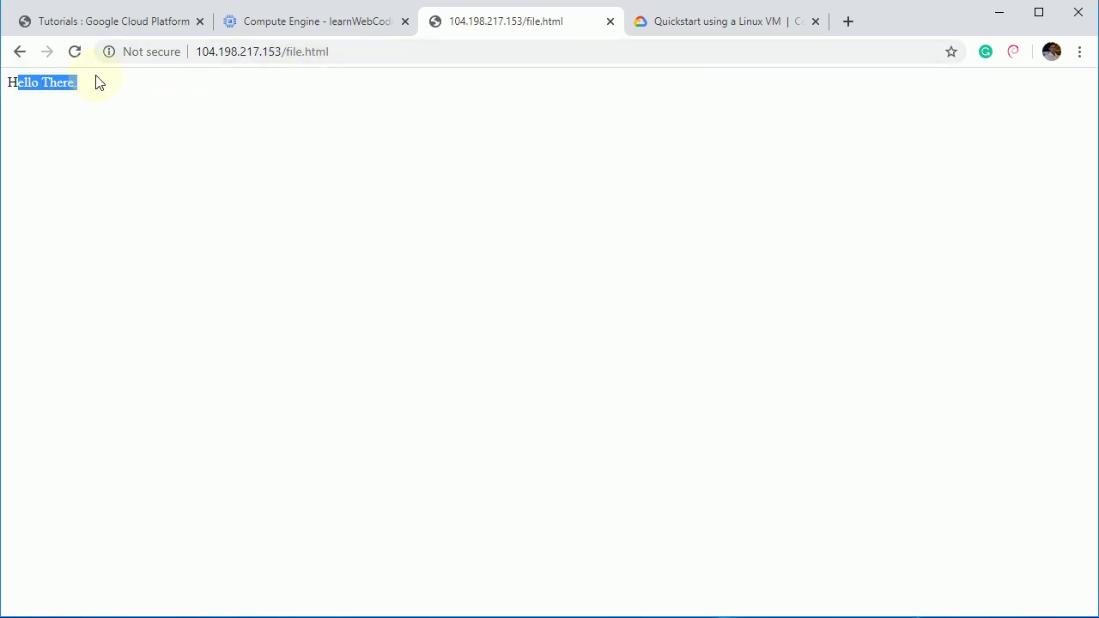
pyautogui.click(240, 117)
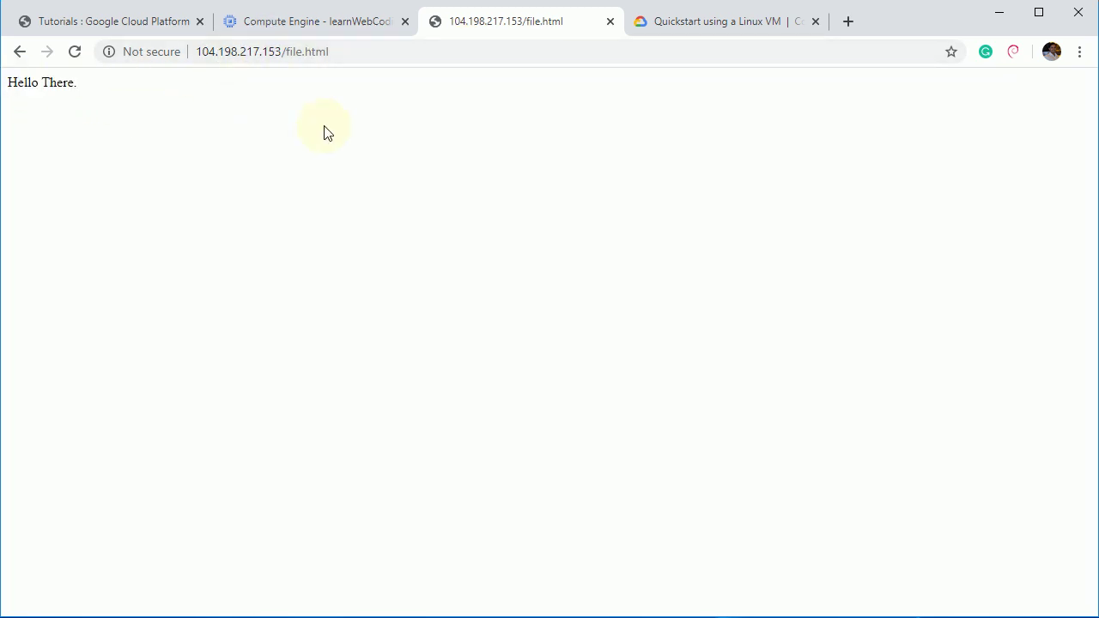
pyautogui.click(309, 24)
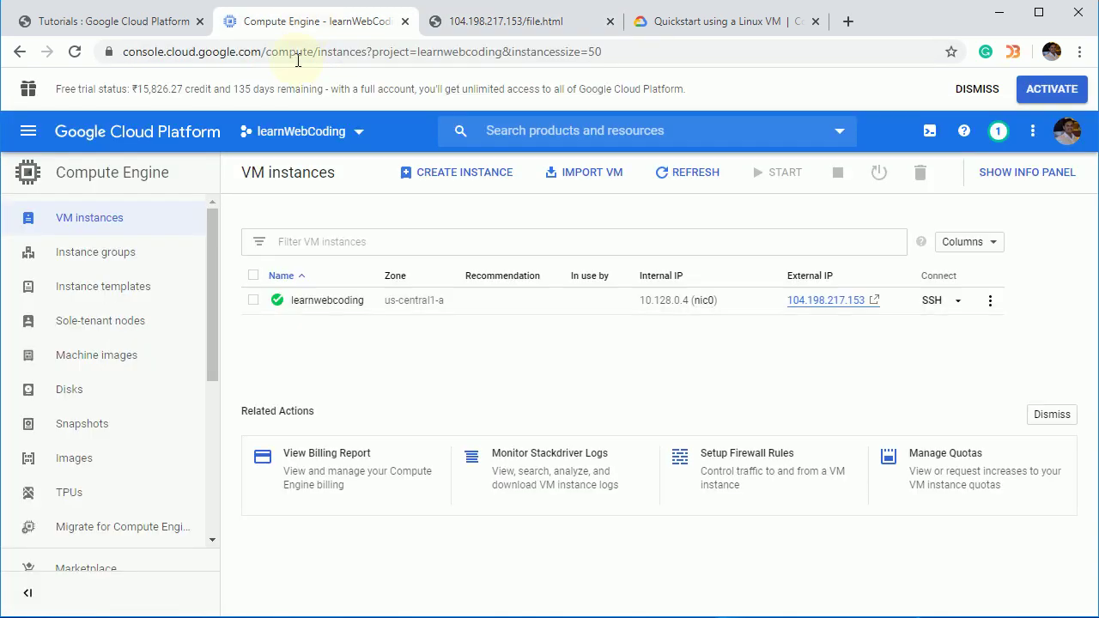